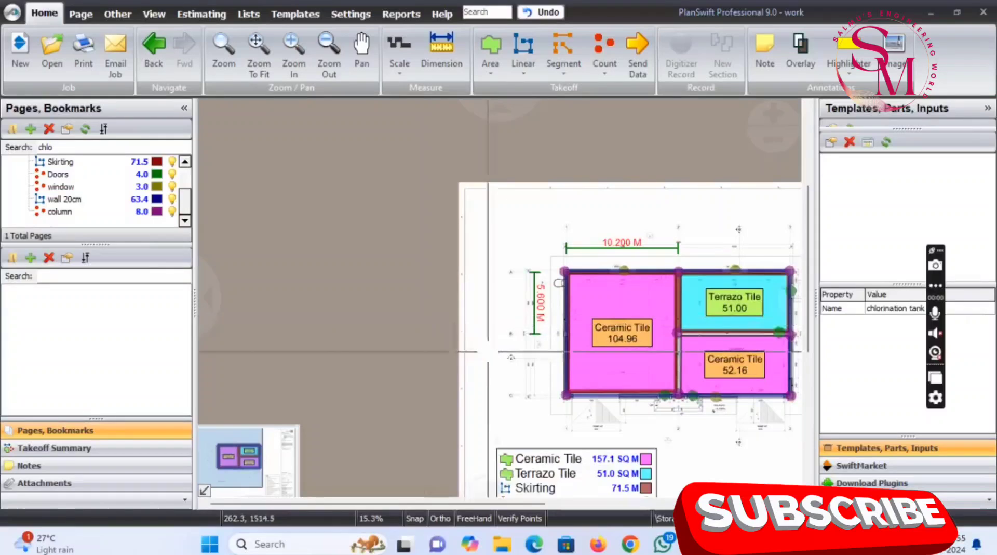
Move the takeoff legend up so it sits just below the tiled room areas.
scroll(493, 338, down, 3)
drag(561, 365, 561, 341)
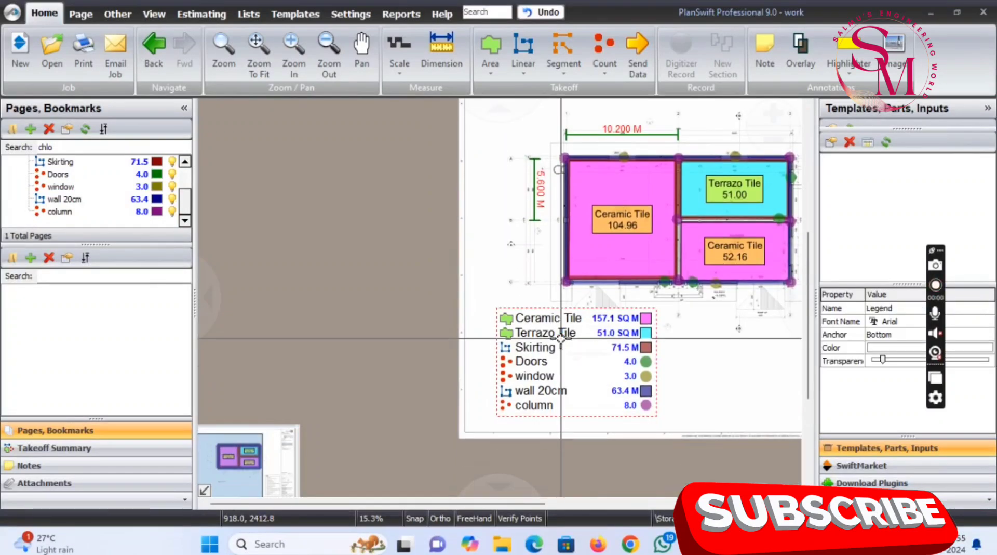
scroll(599, 361, up, 2)
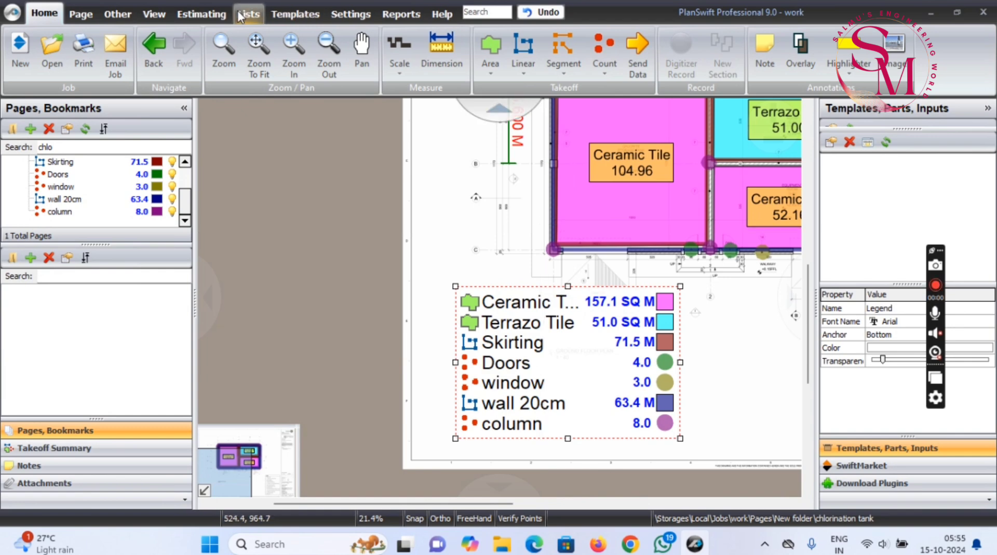
Review the Default estimate items (wall 20cm, Doors, Ceramic Tile, Terrazo Tile, Skirting) and export them to Excel.
click(201, 16)
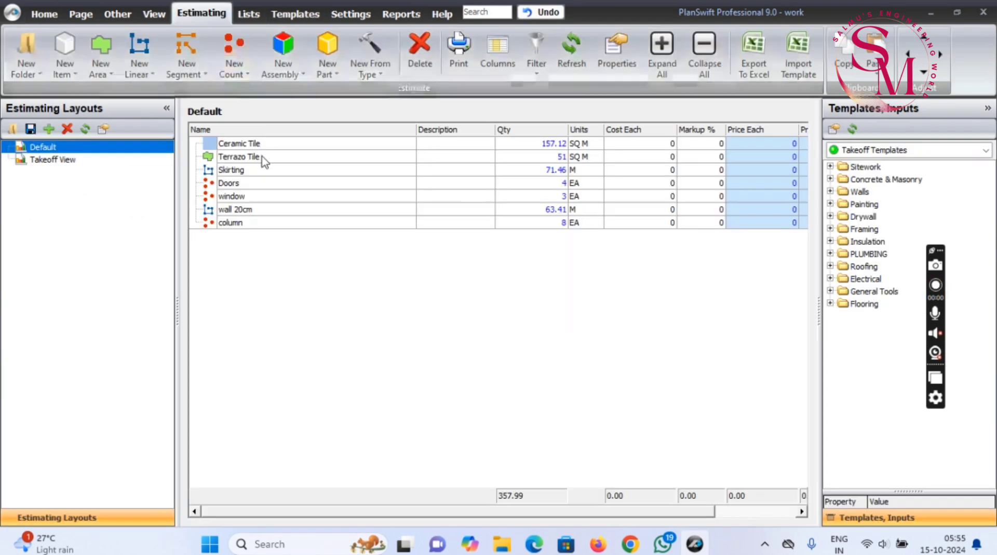
click(454, 208)
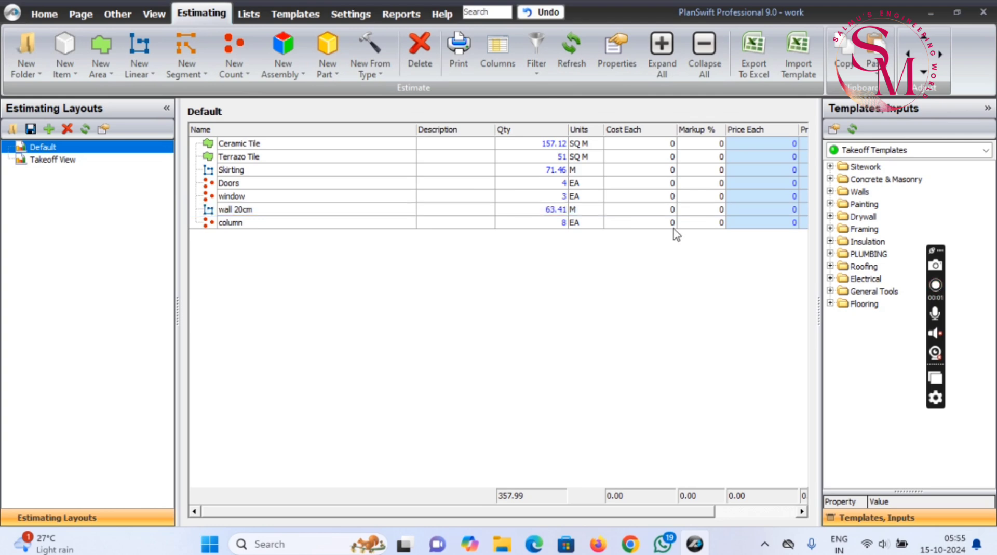
click(597, 184)
click(341, 213)
click(263, 143)
click(265, 157)
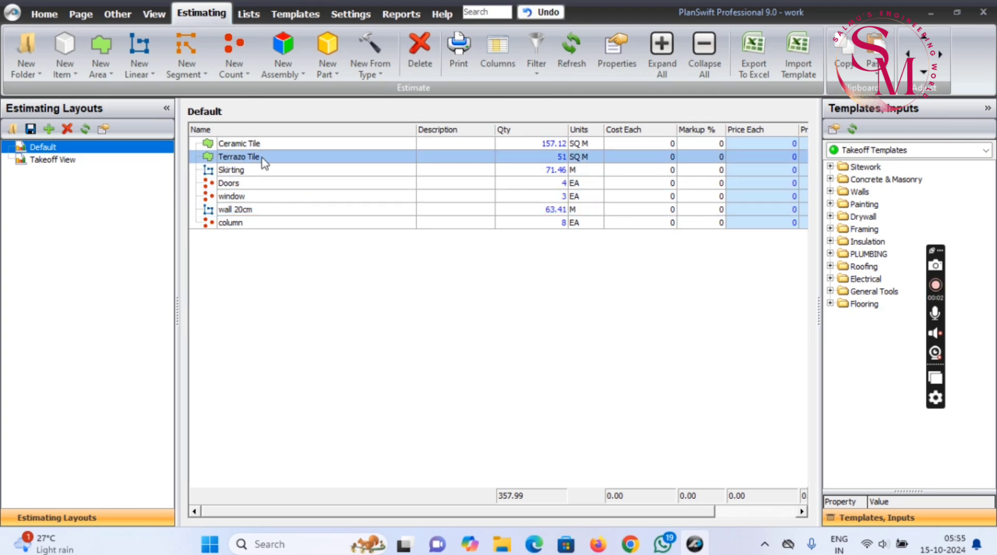
click(281, 170)
click(379, 234)
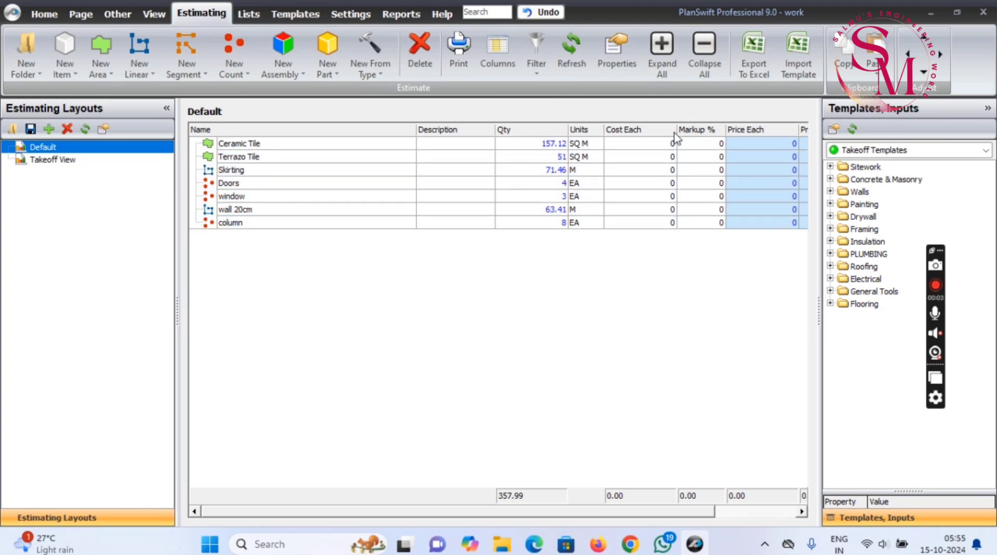
click(756, 66)
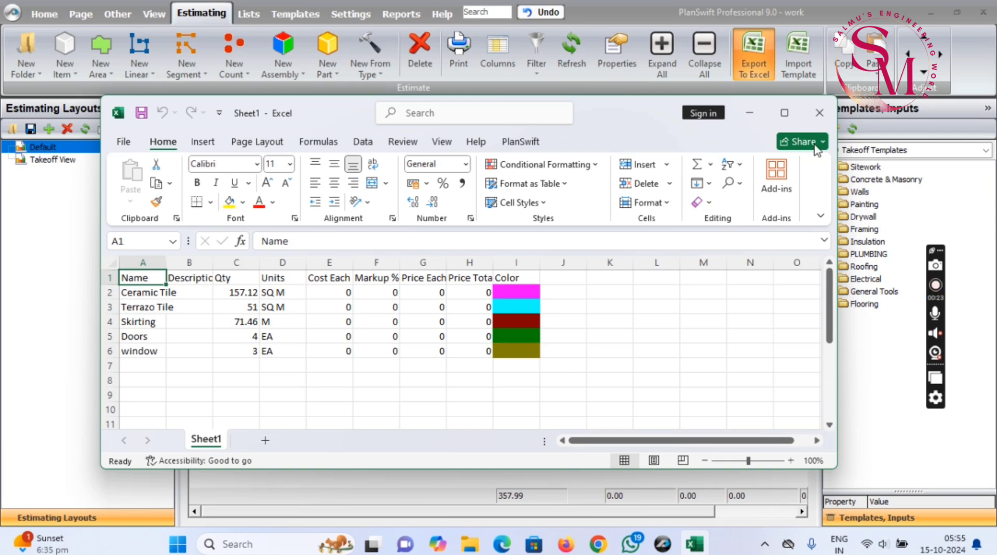
Maximize Excel and fill the header row A1:I1, Name through Color, with yellow.
click(785, 114)
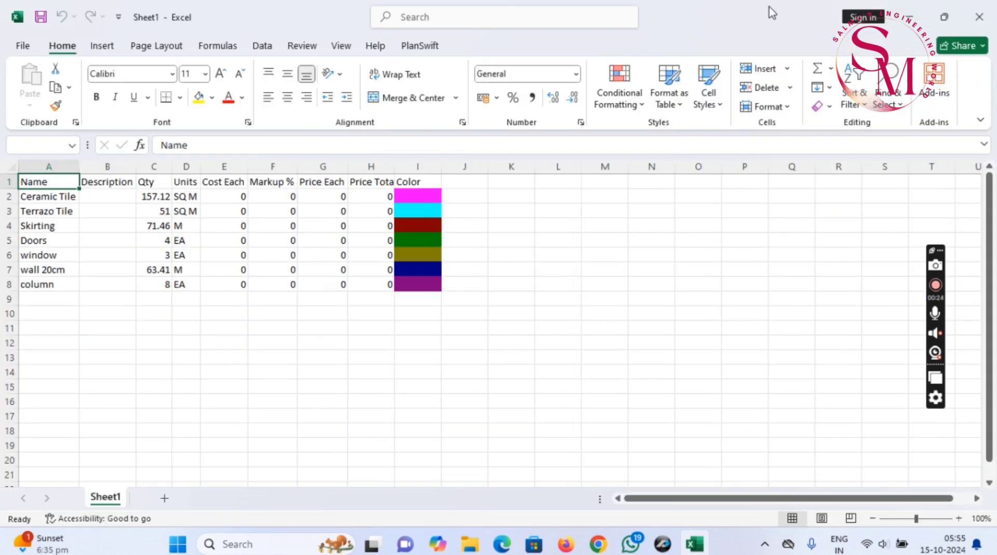
click(944, 17)
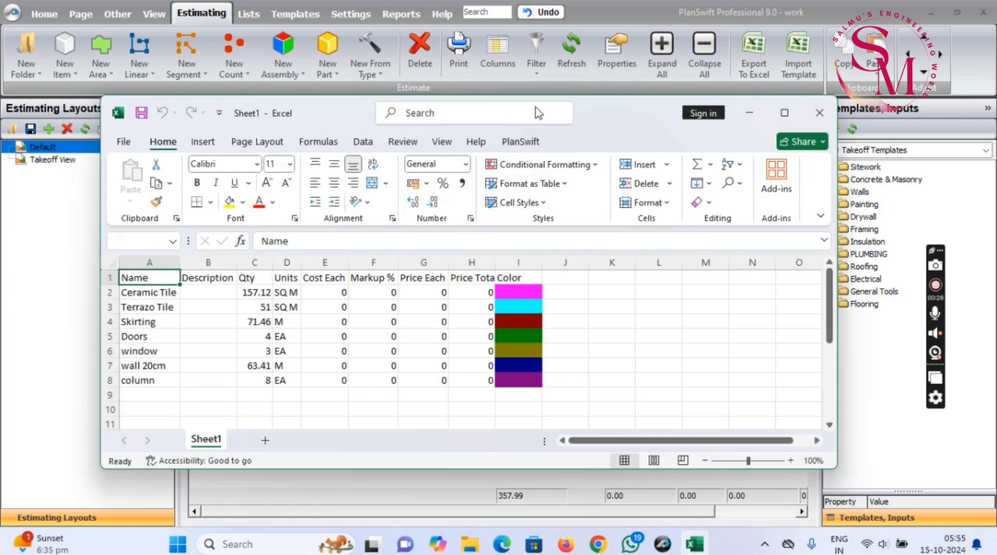
double_click(632, 101)
drag(52, 179, 423, 182)
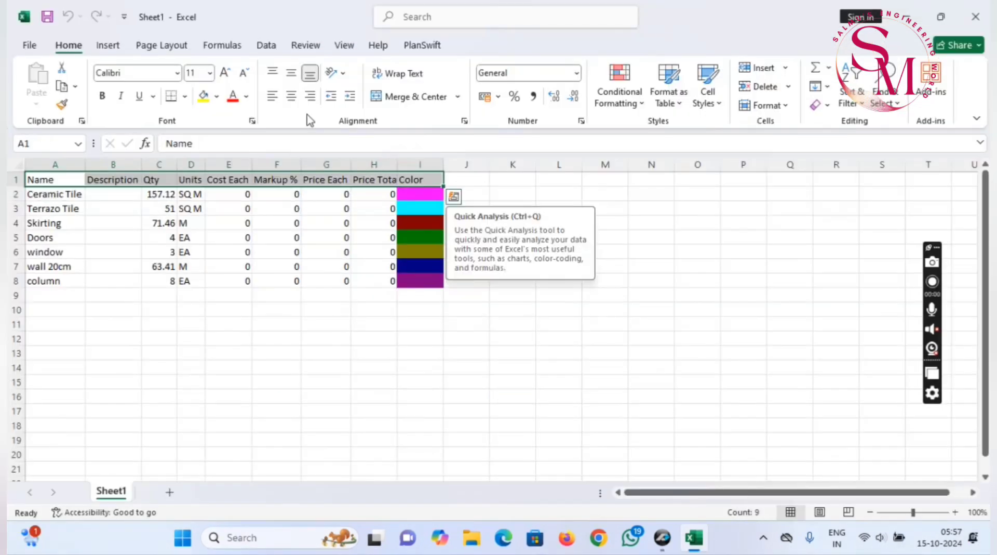
click(203, 96)
click(385, 208)
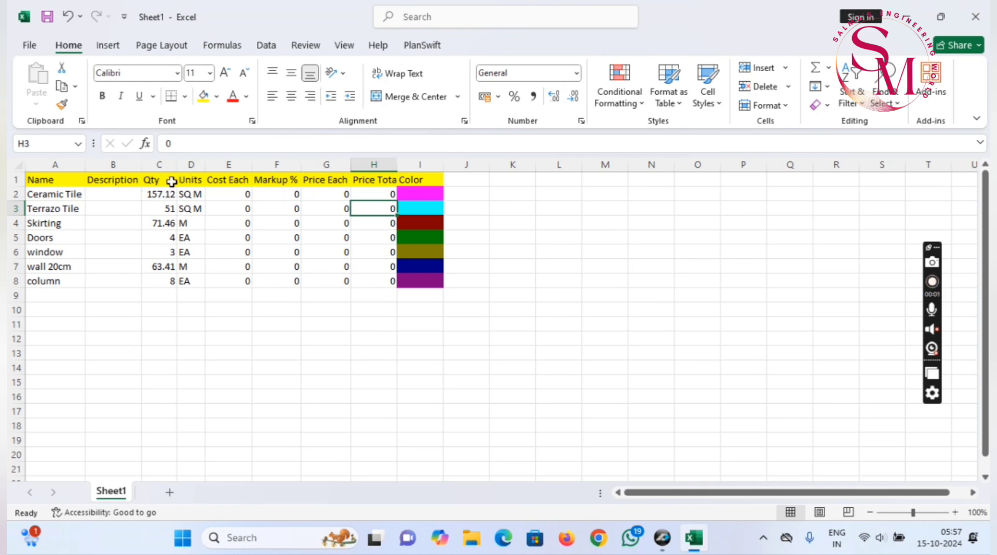
Check each header cell from Name to Markup %, then select the whole Markup % column.
drag(230, 185, 232, 193)
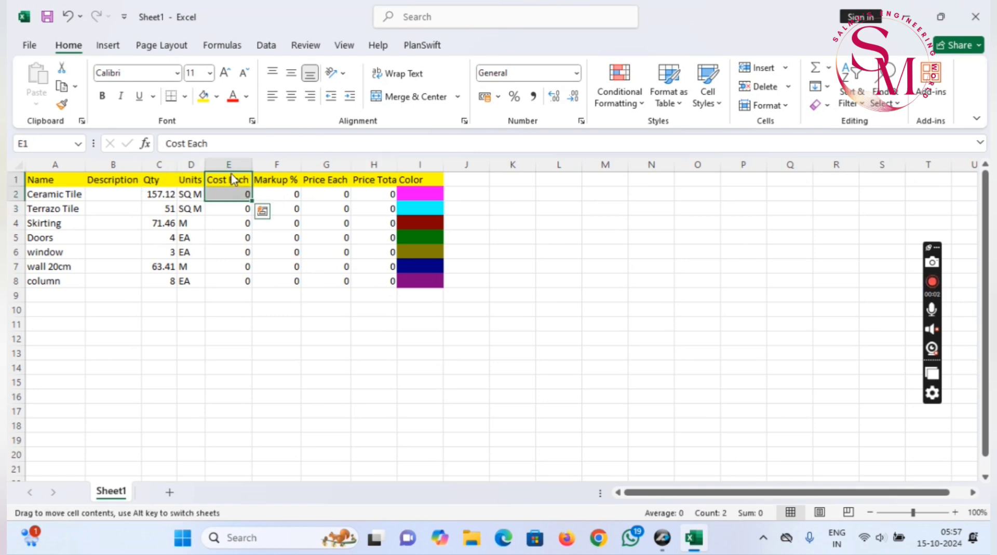
click(228, 180)
click(70, 180)
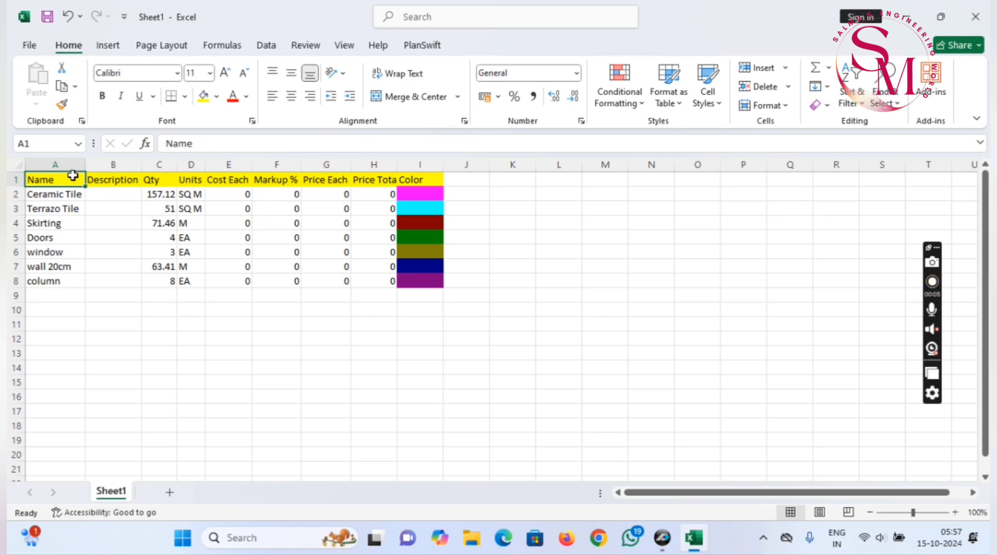
click(115, 180)
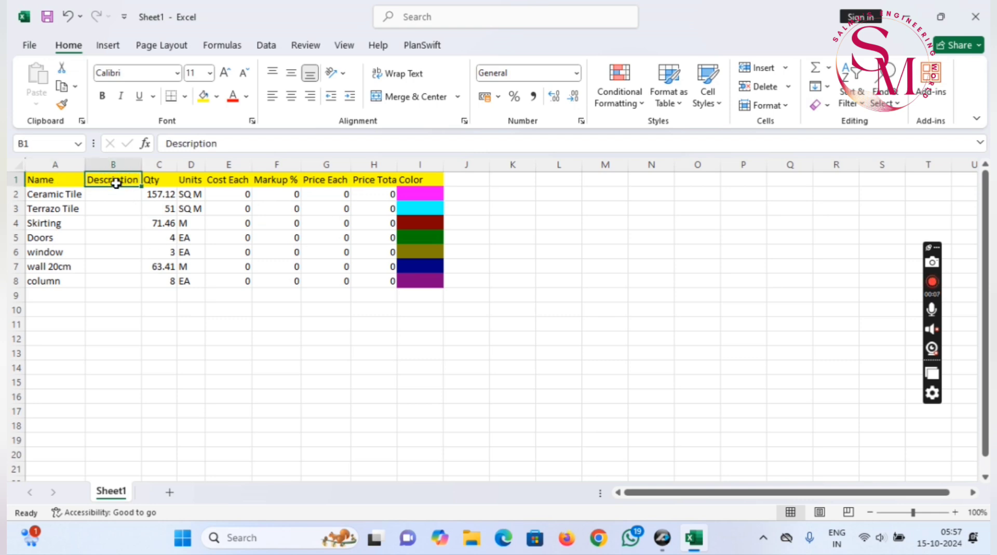
click(156, 181)
click(186, 180)
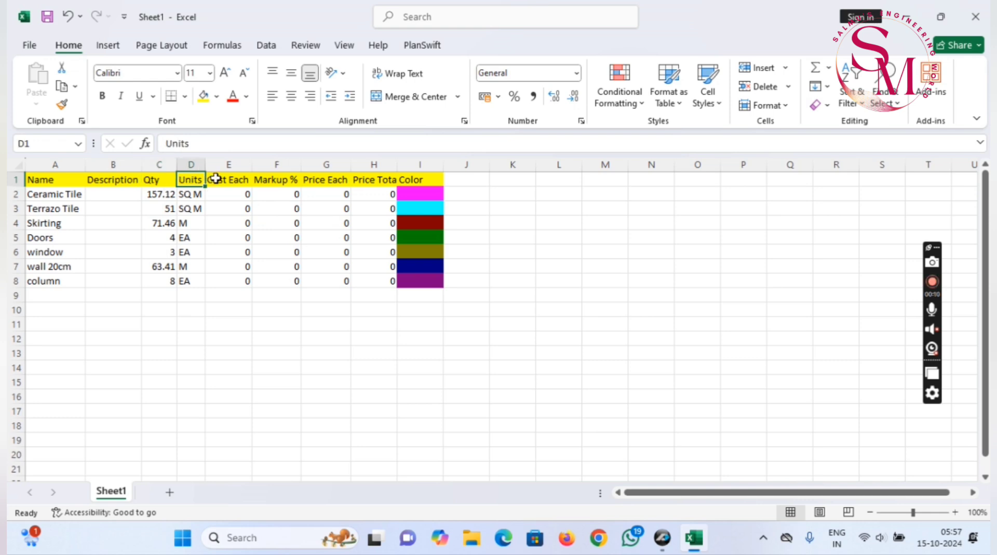
click(215, 178)
click(267, 179)
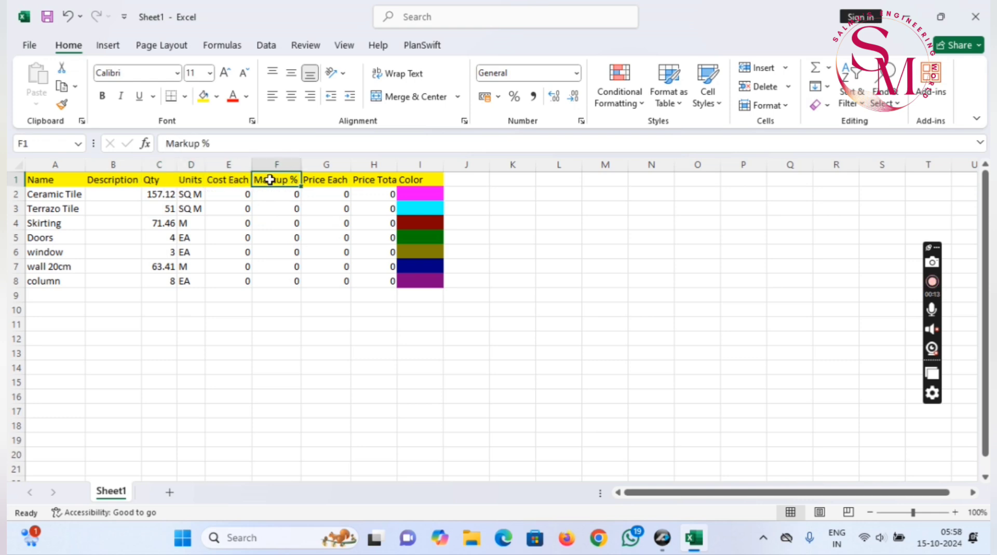
click(277, 163)
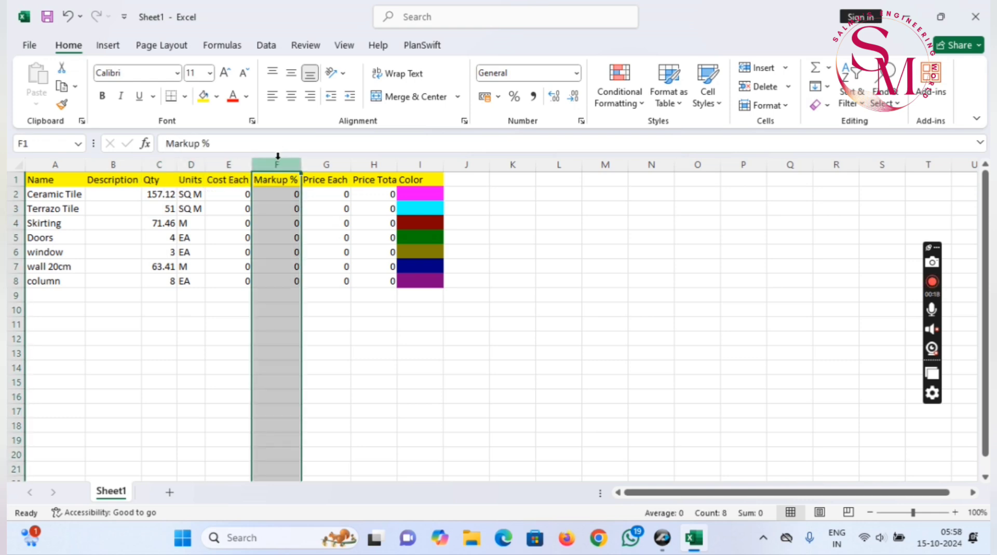
Delete the Markup % and Price Each columns and widen the Price Total column.
right_click(278, 161)
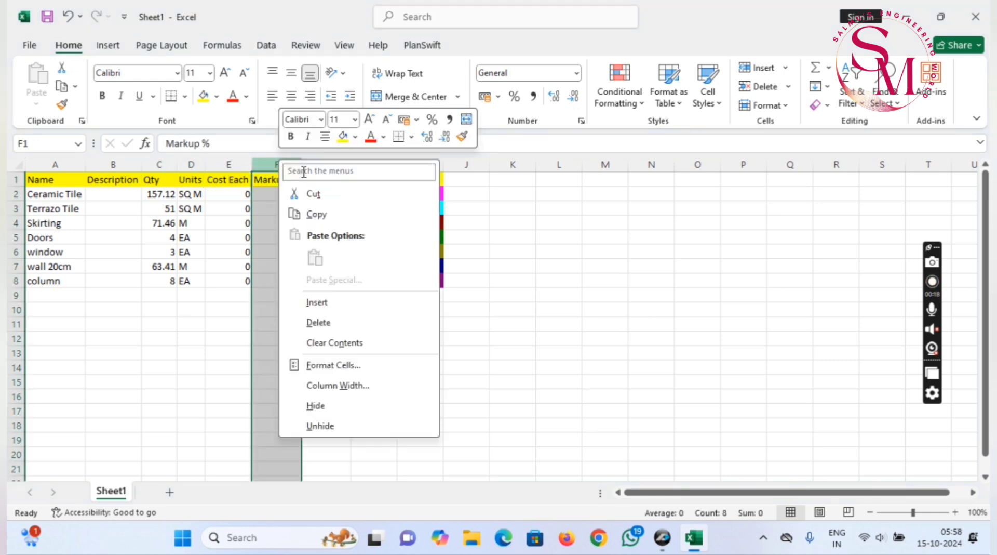
click(323, 323)
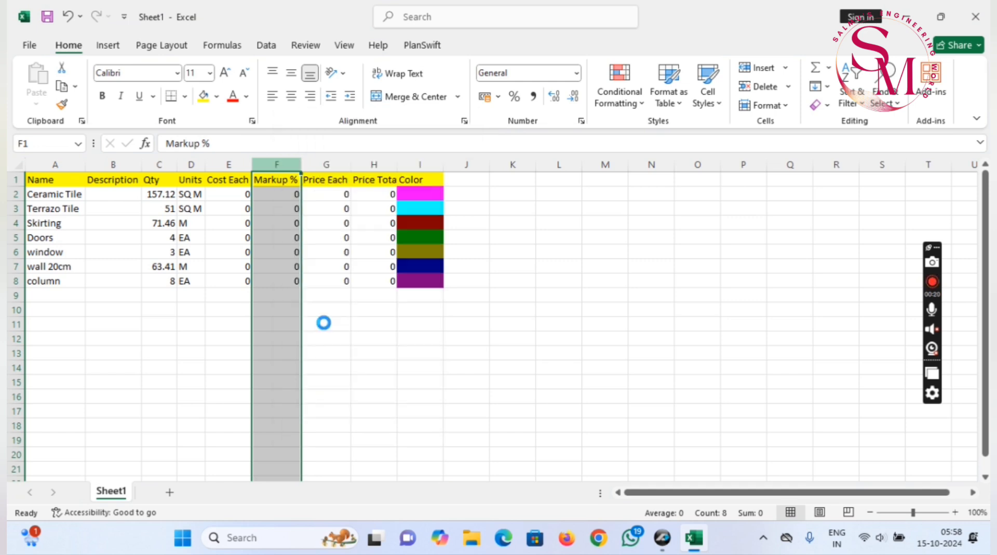
right_click(272, 165)
click(313, 332)
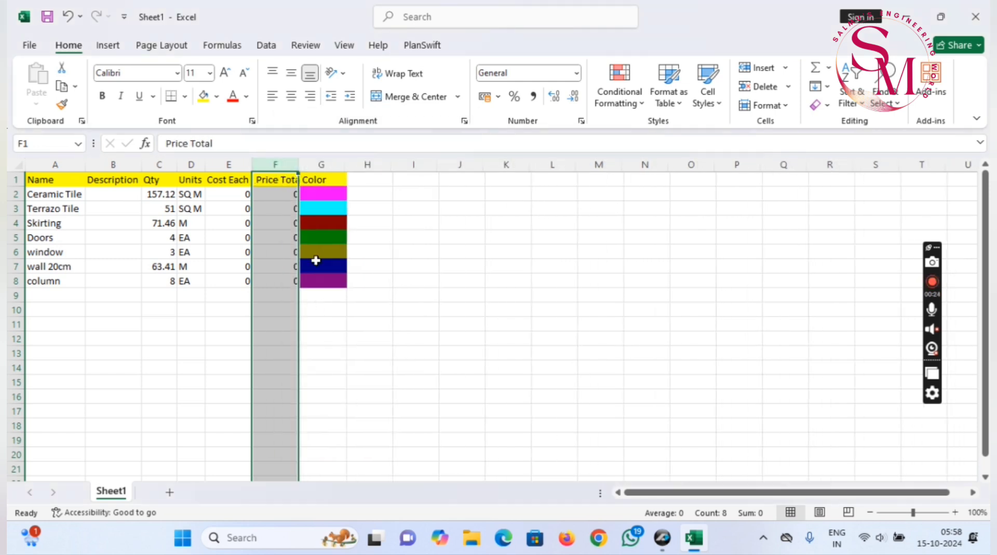
right_click(272, 165)
key(Escape)
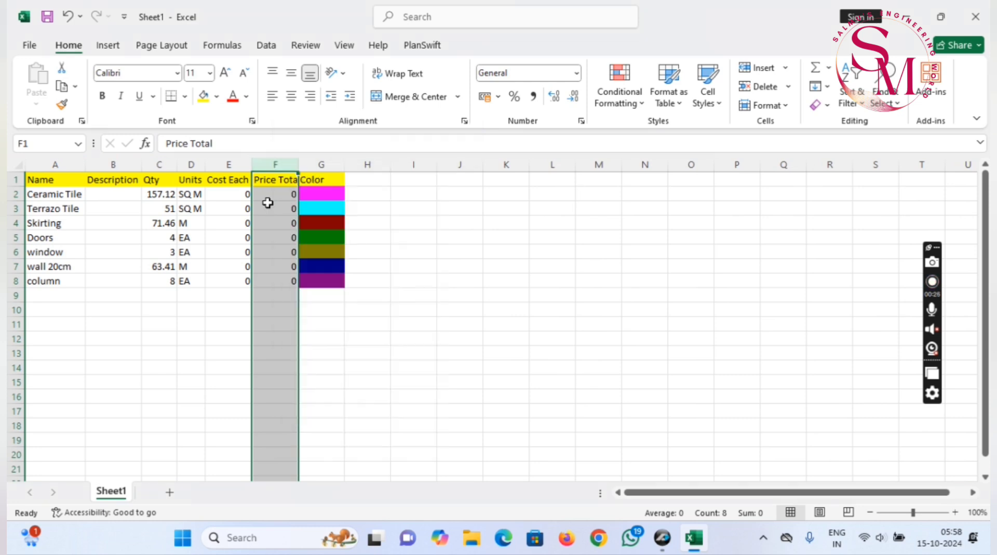
click(377, 307)
drag(299, 164, 343, 164)
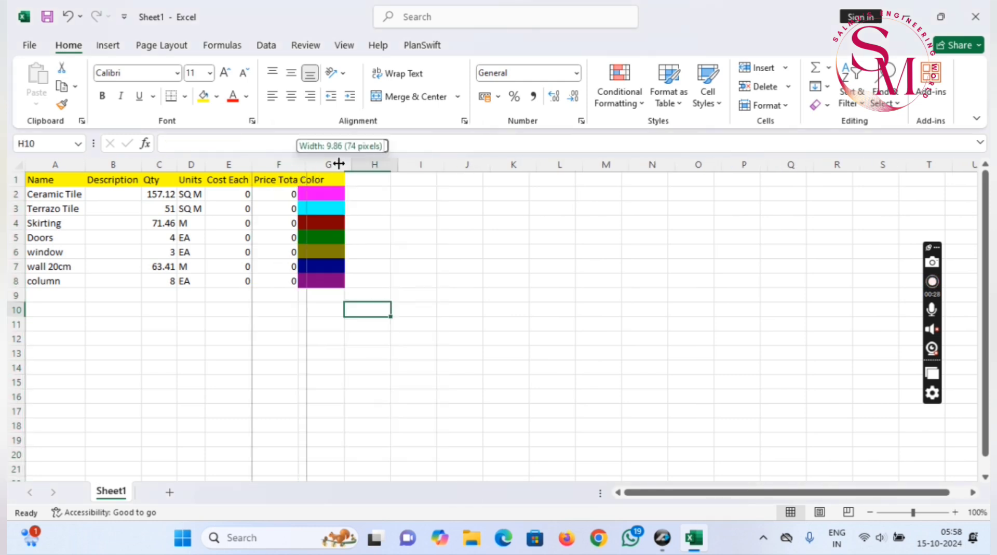
Delete the Color column and bring PlanSwift up beside the Excel sheet.
click(368, 164)
right_click(372, 166)
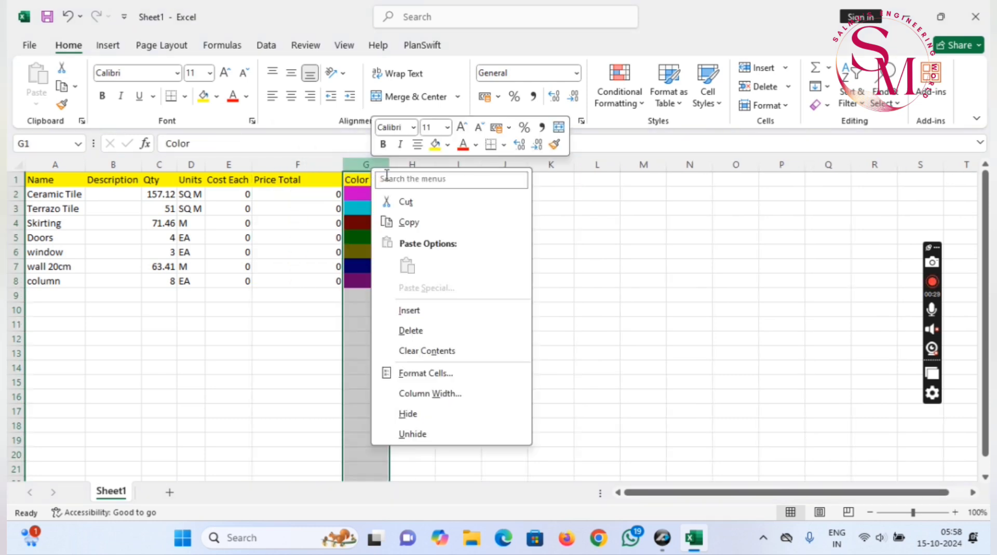
click(412, 330)
click(430, 280)
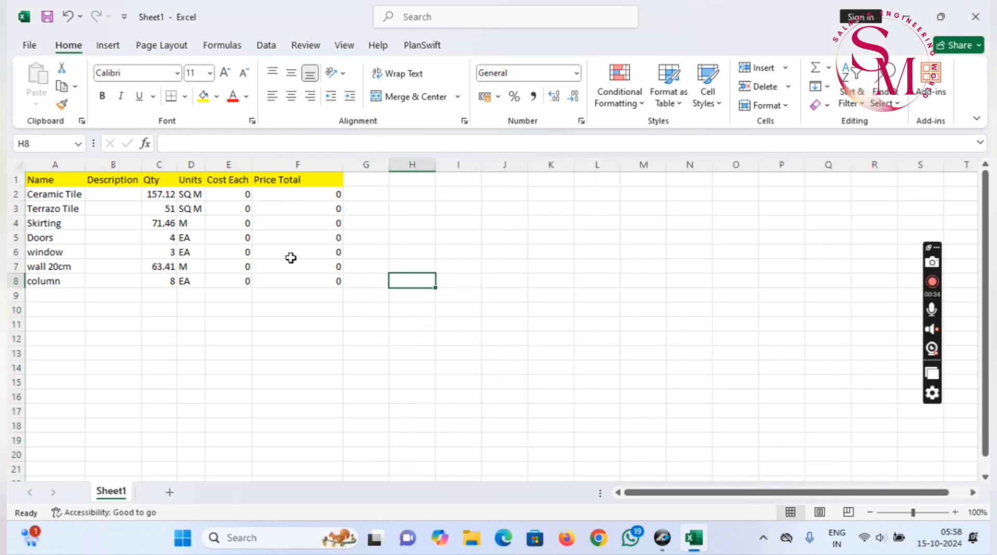
click(662, 537)
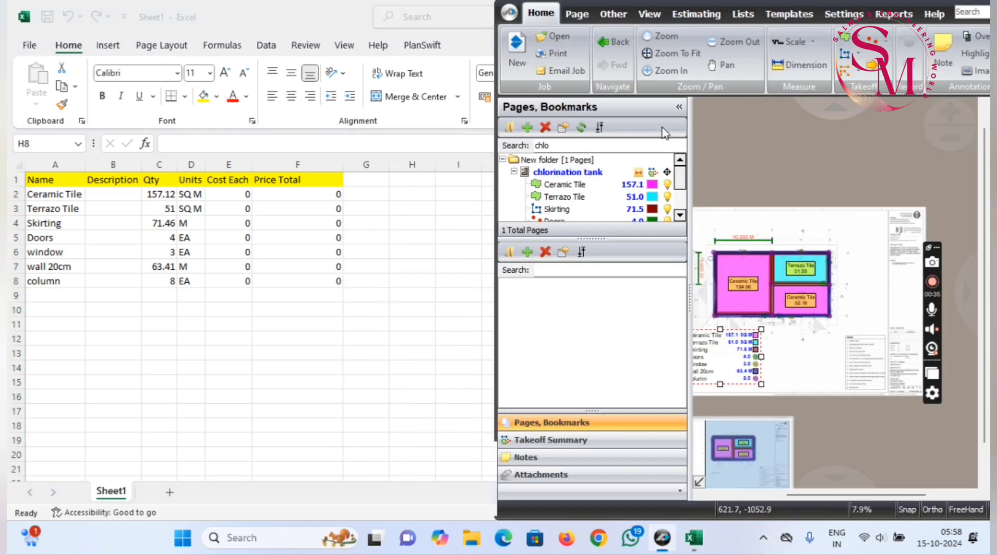
Delete the purple last item from the Default estimate grid and open the Estimating Columns settings.
click(697, 13)
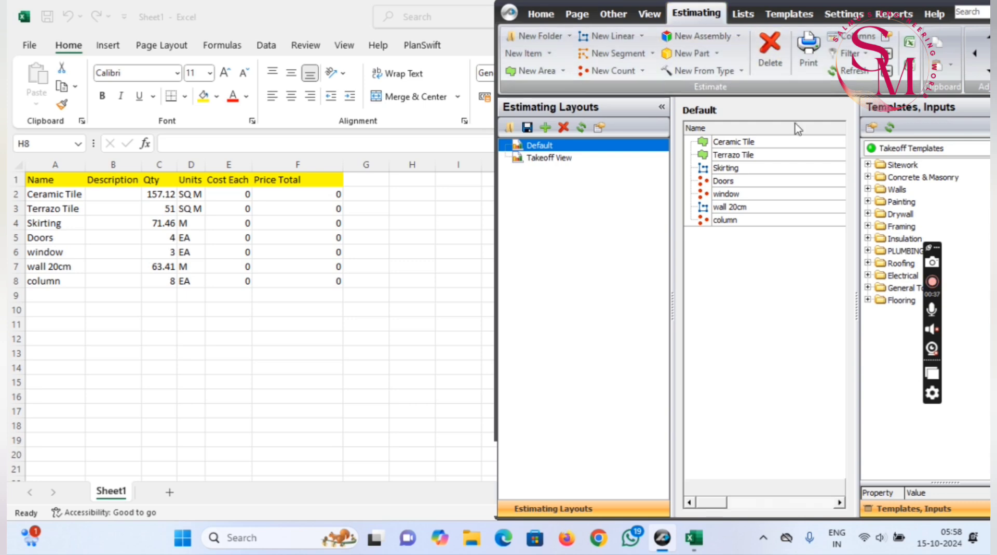
drag(857, 332, 968, 312)
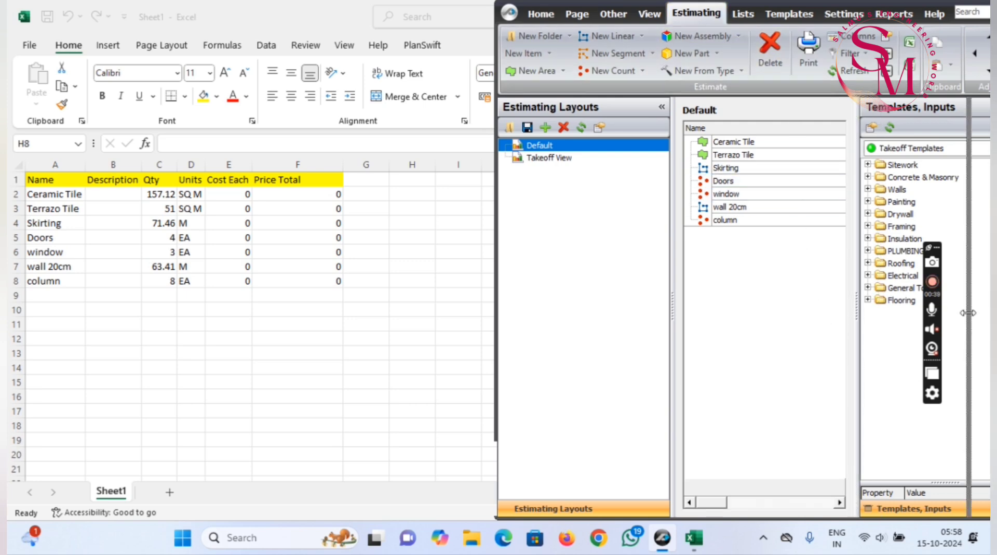
click(837, 220)
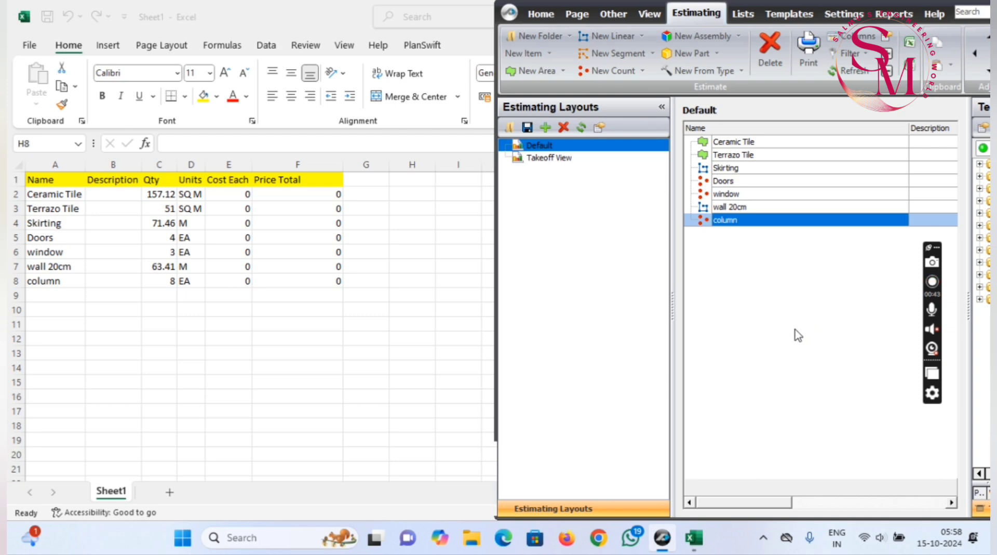
drag(759, 503, 963, 515)
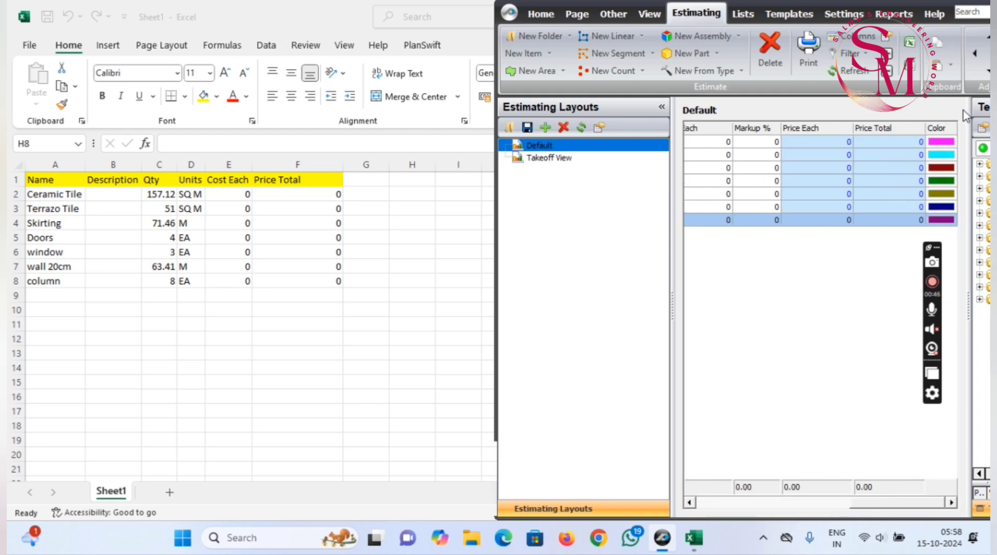
click(777, 50)
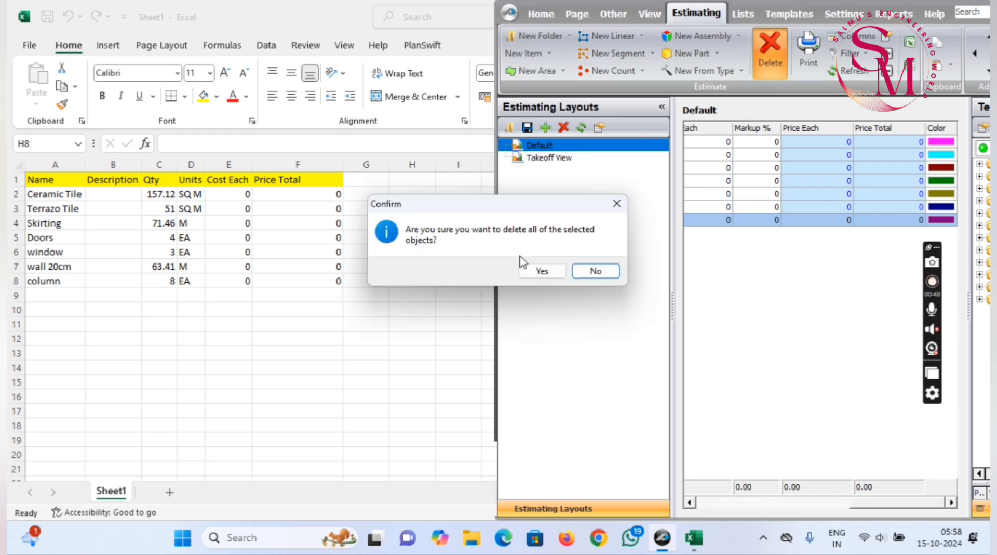
click(543, 271)
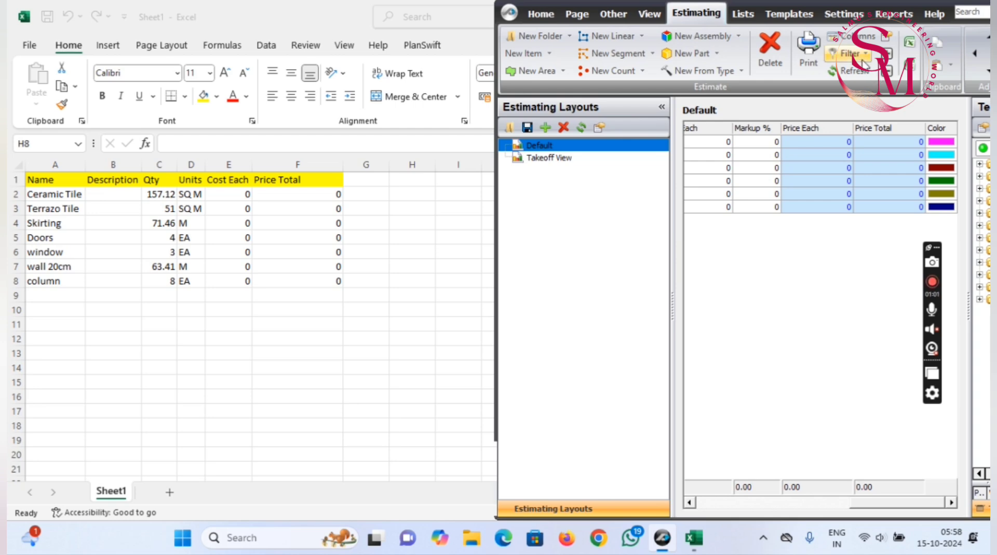
click(854, 35)
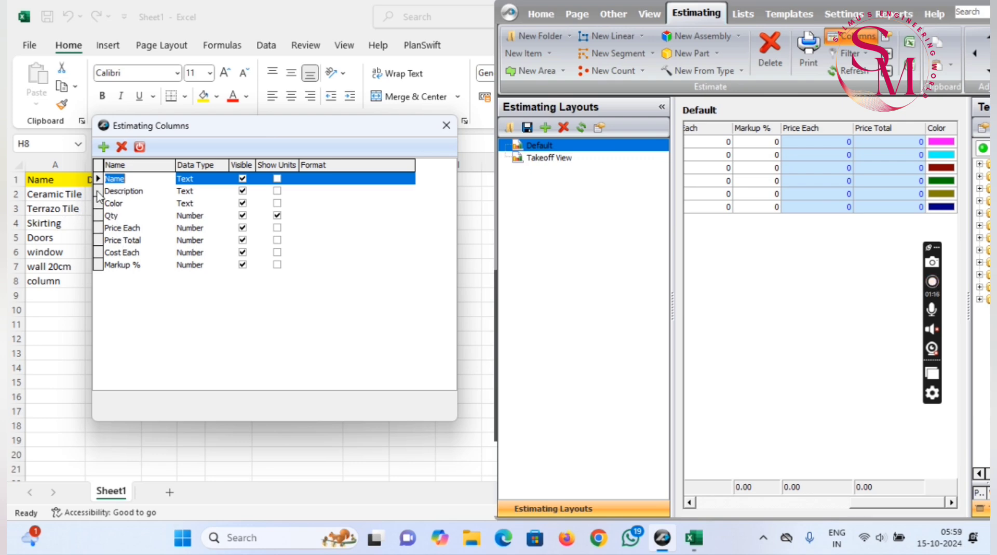
Remove the Markup % and Cost Each columns from the Default layout.
click(97, 266)
click(99, 253)
click(98, 267)
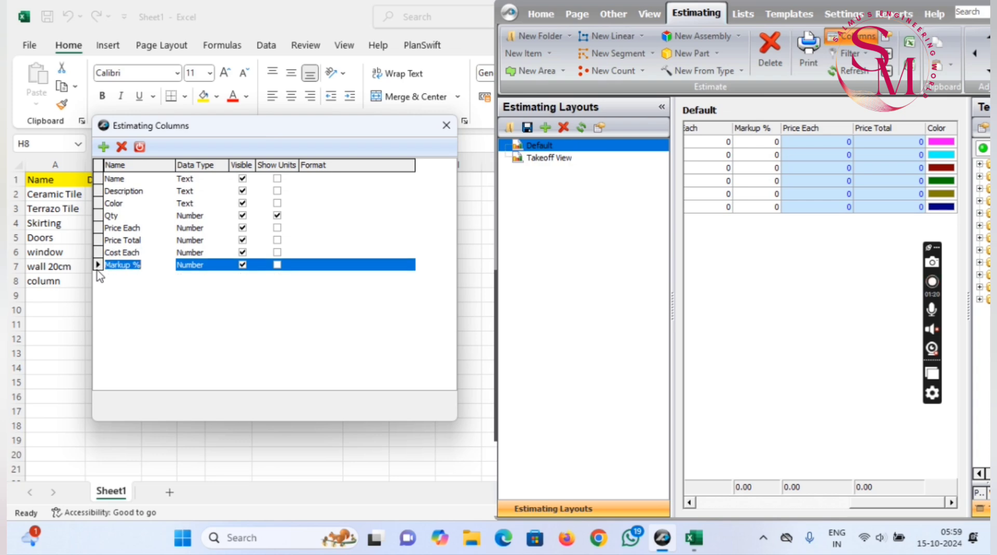
click(122, 147)
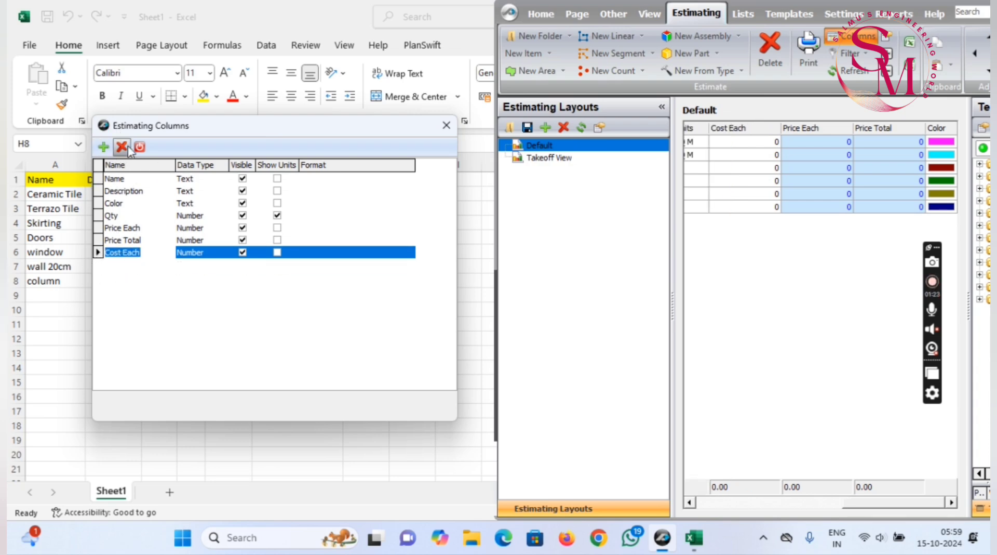
click(123, 147)
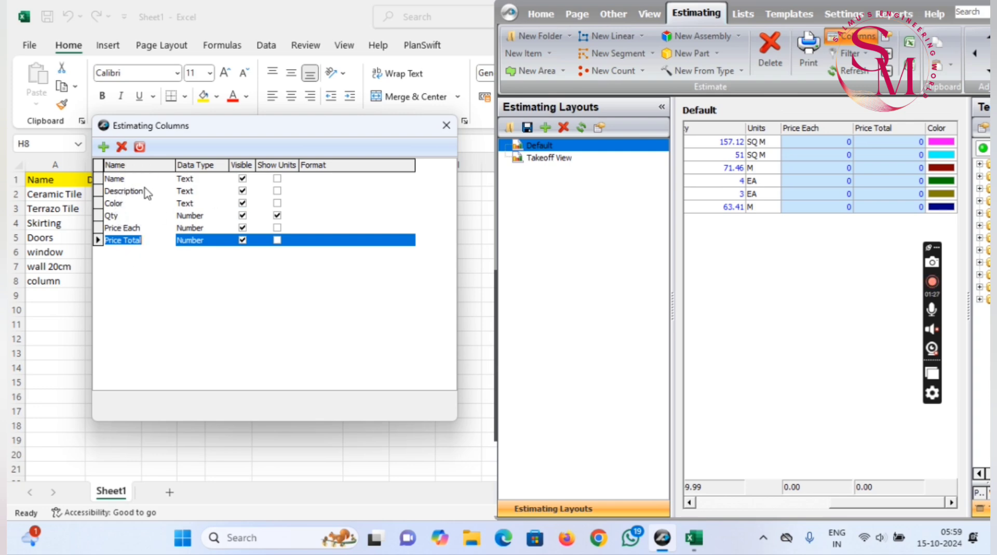
Rename the Name column to item and remove the Color column.
click(120, 178)
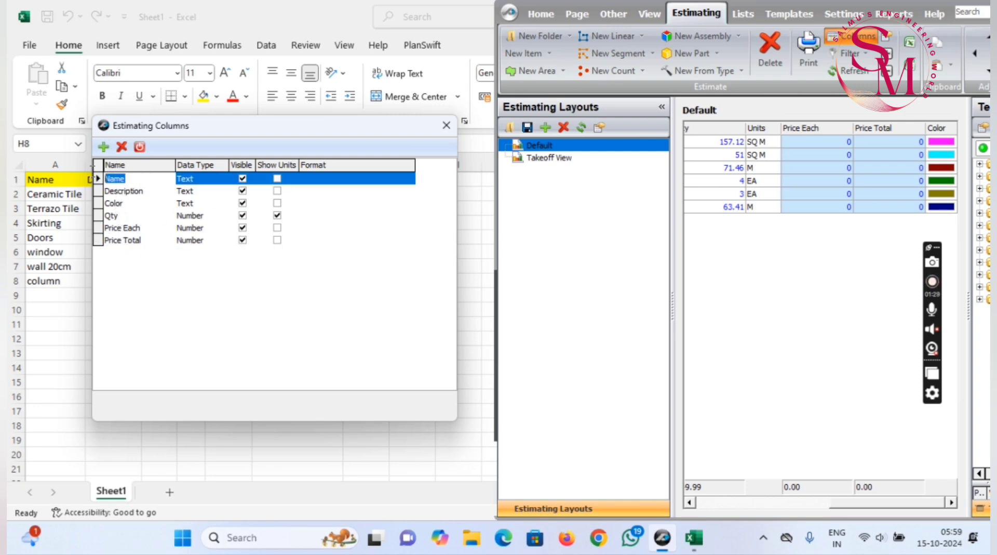
text(item)
click(119, 207)
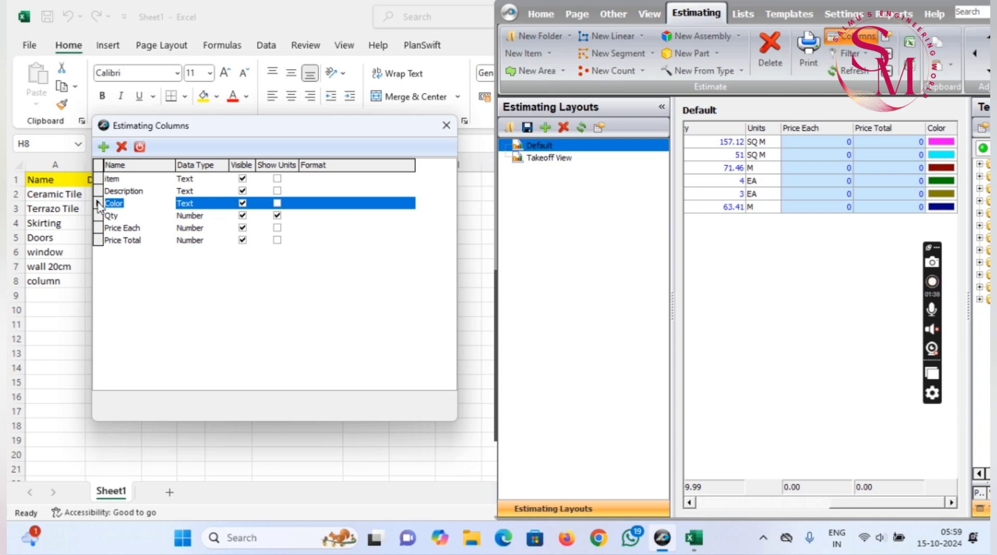
click(121, 146)
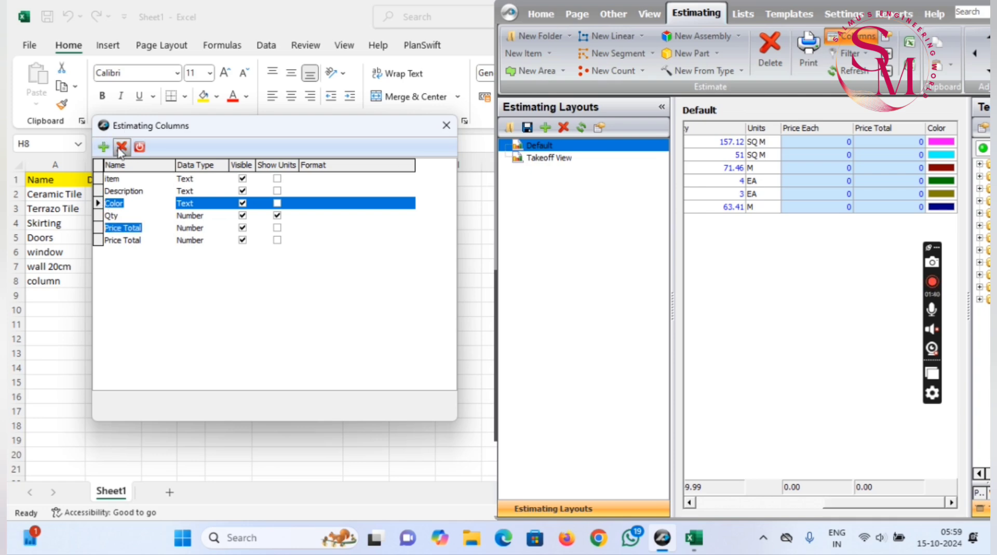
click(127, 192)
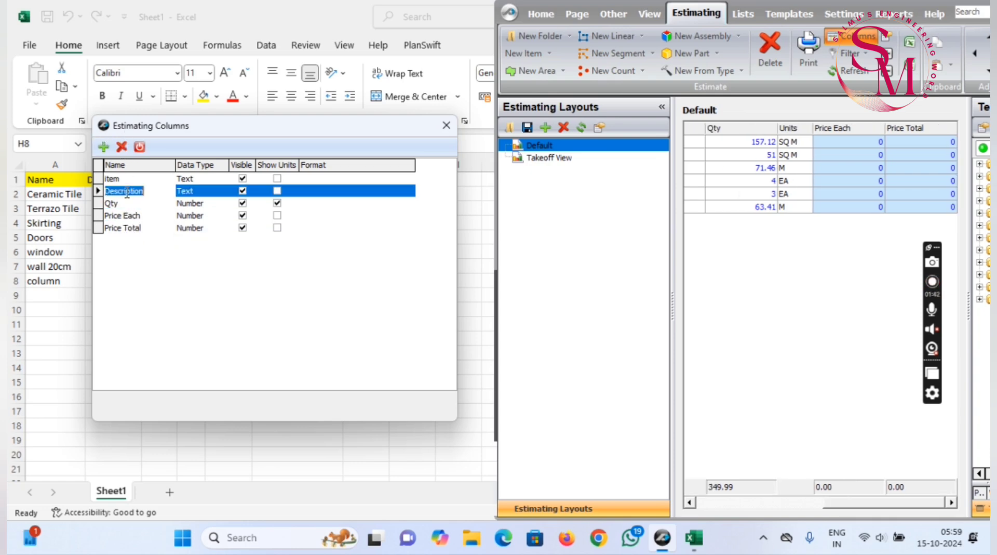
key(Down)
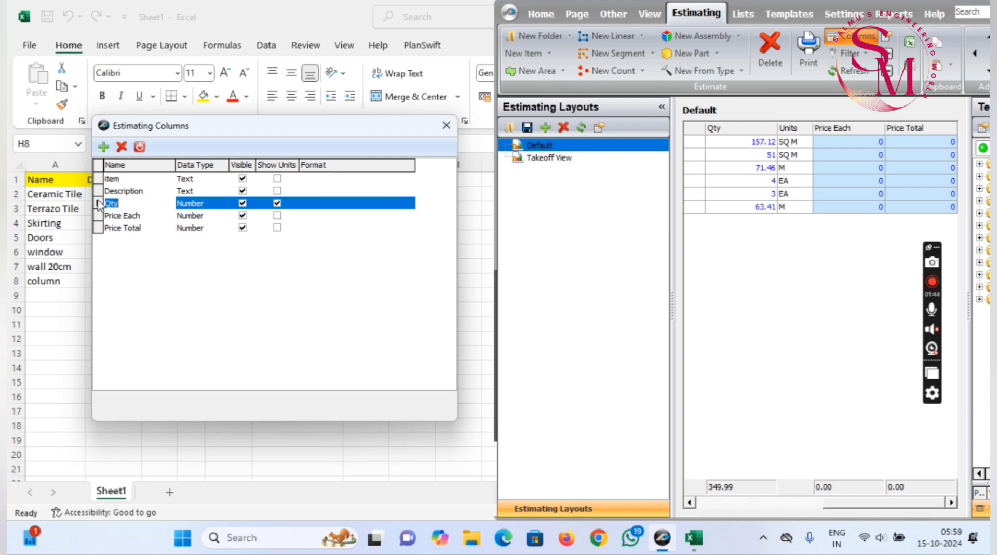
Add a new estimate column and name it unit.
click(103, 147)
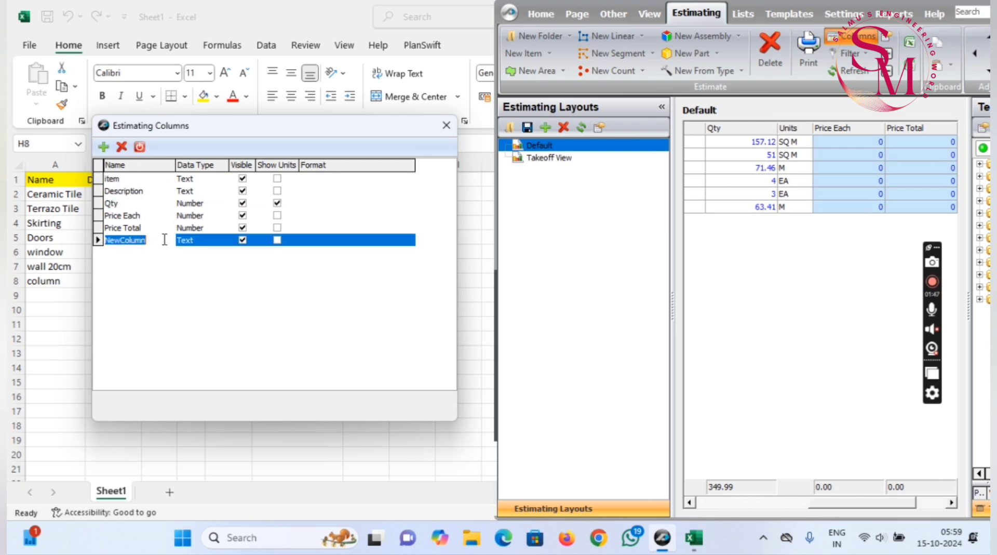
click(199, 247)
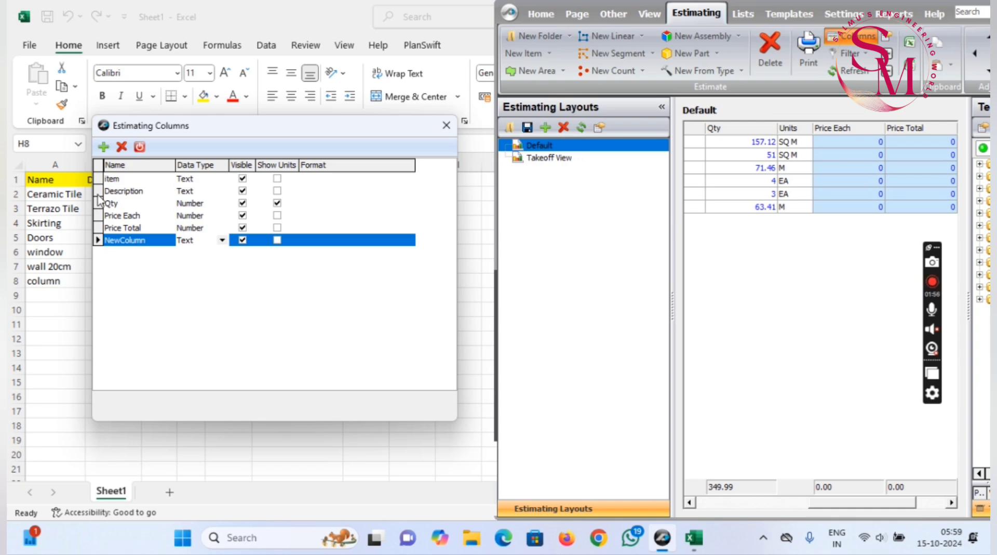
click(127, 241)
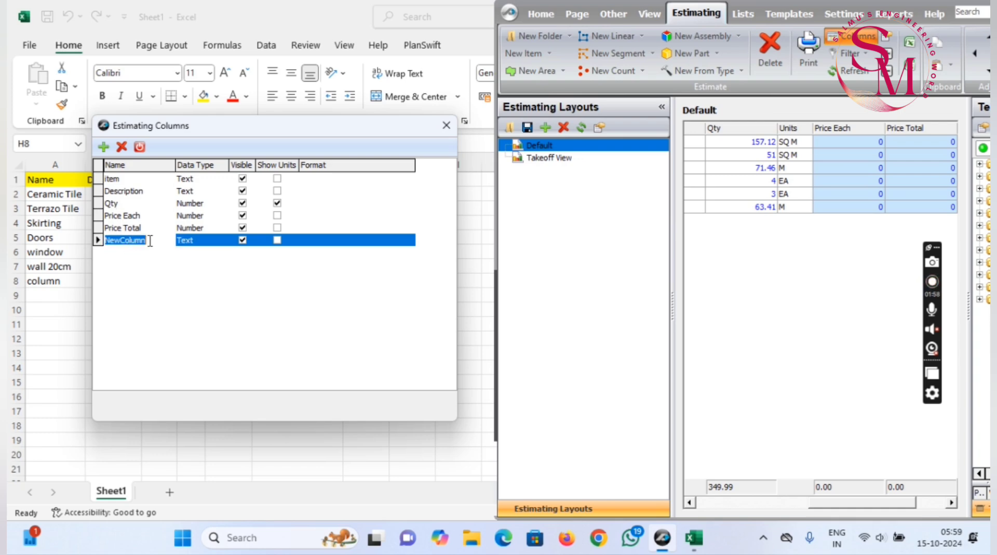
text(unit)
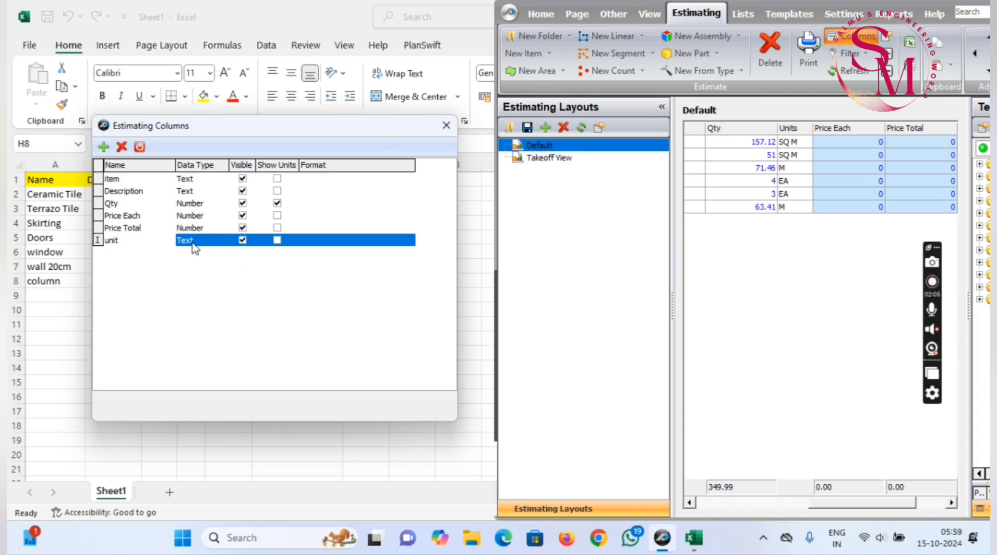
Set the unit column's data type to Check Box and close Estimating Columns.
click(194, 243)
click(222, 240)
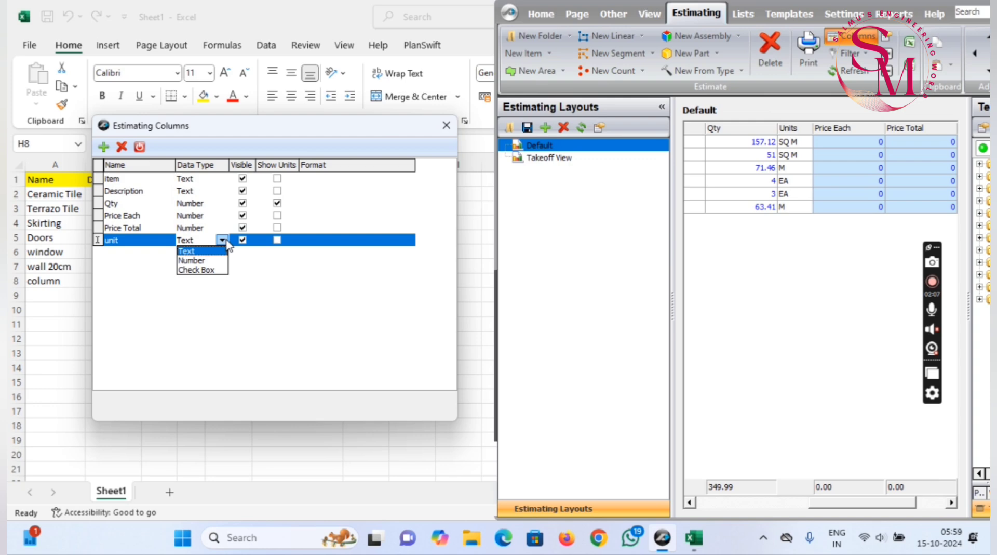
click(208, 261)
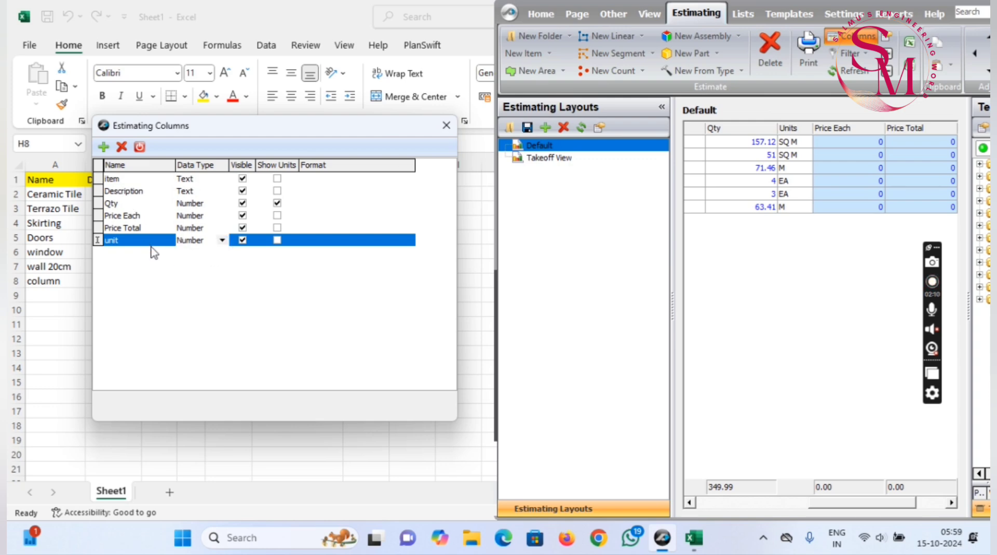
click(222, 240)
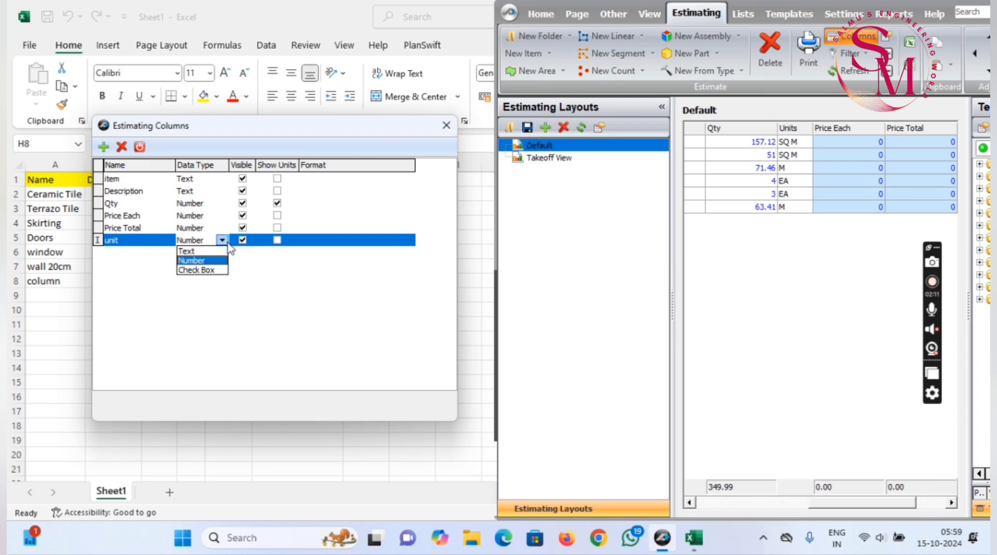
click(208, 270)
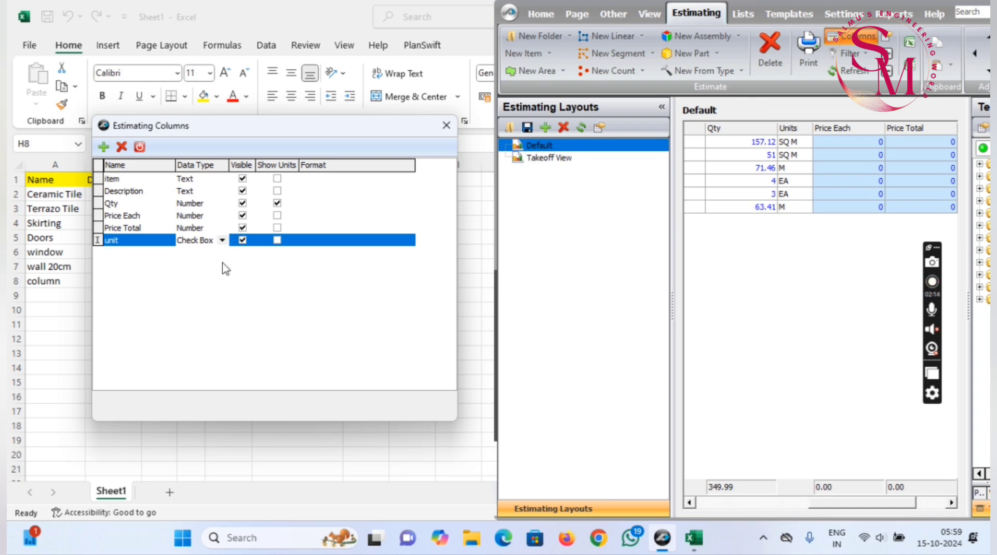
click(222, 240)
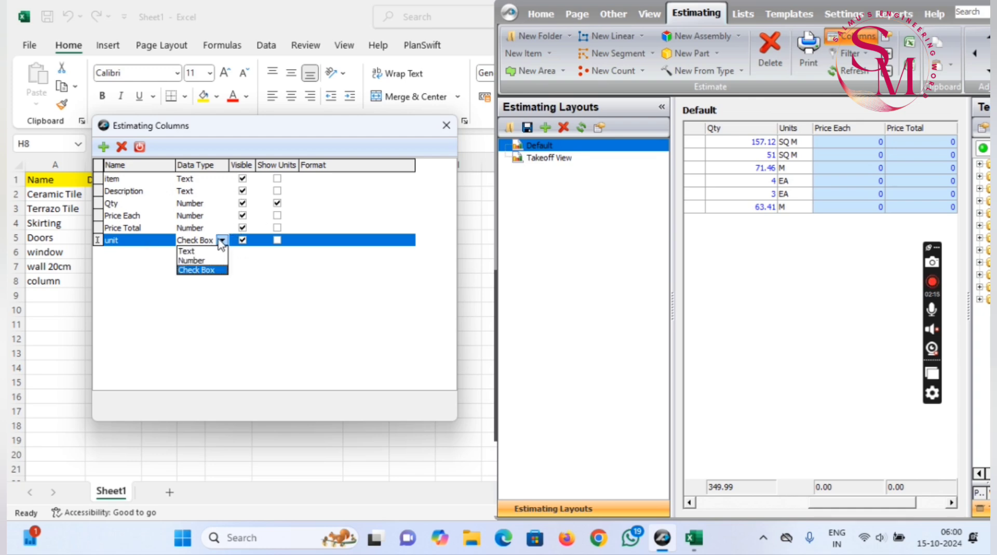
click(446, 125)
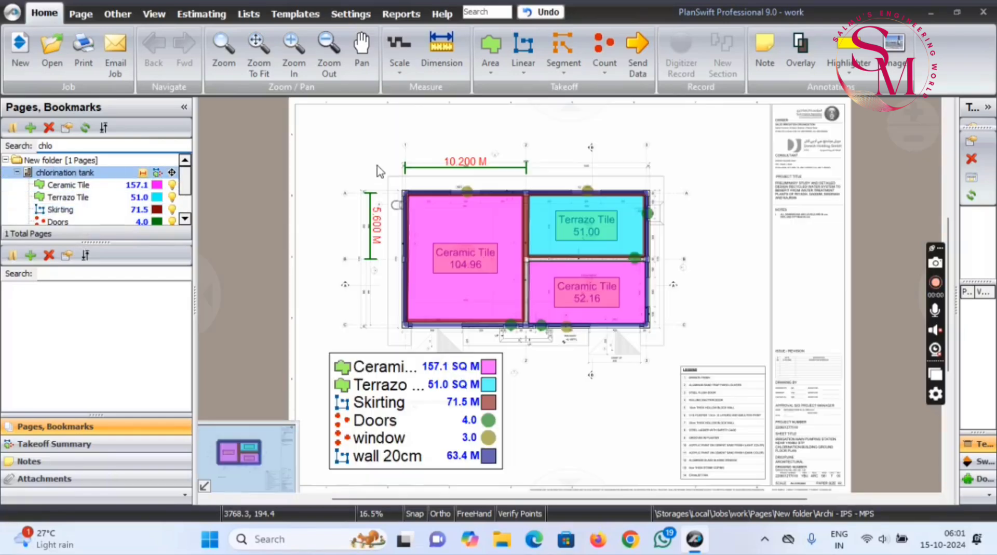
Display the chlorination tank page and open the Windows Start menu.
click(65, 172)
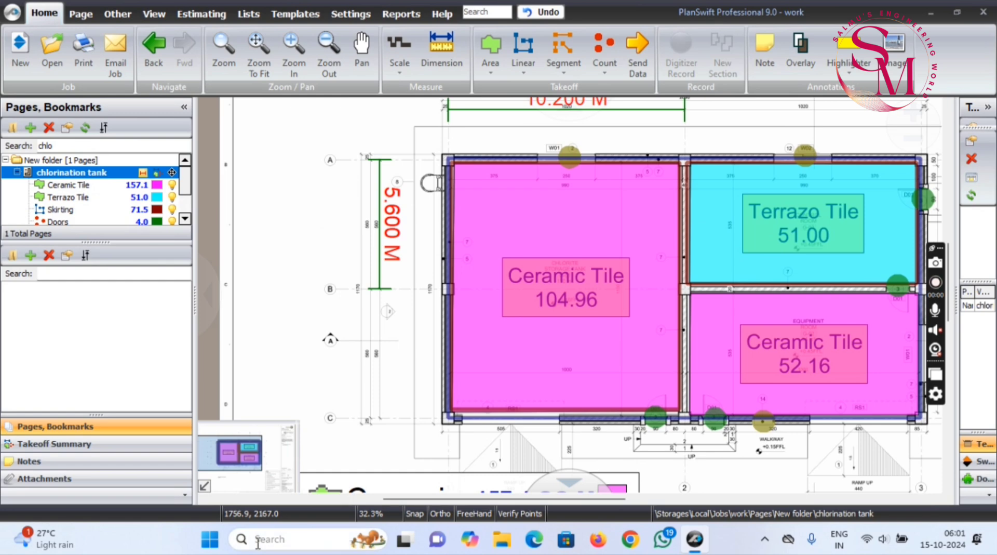
click(258, 543)
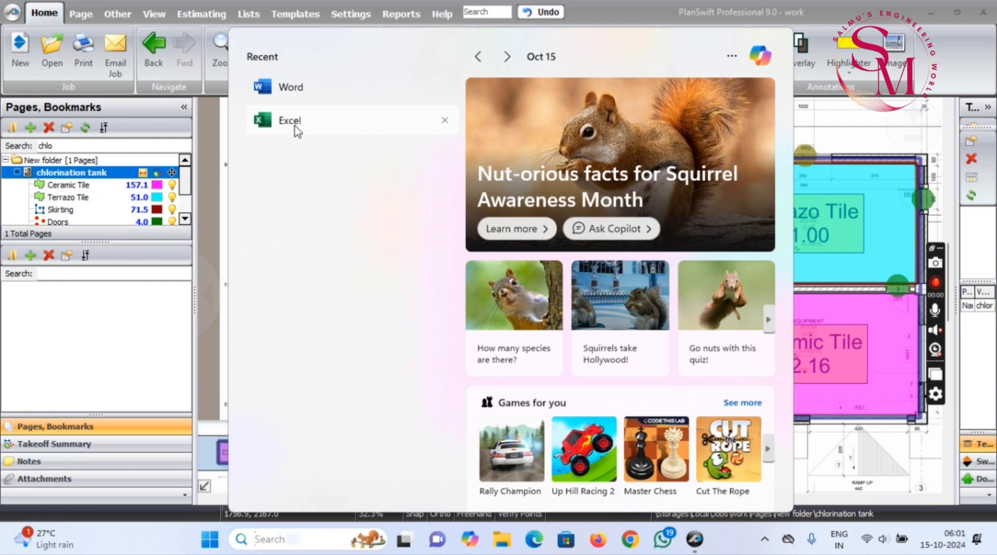
Launch Excel from Recent and connect the blank workbook via A1's PlanSwift - Takeoff > Connect.
click(291, 120)
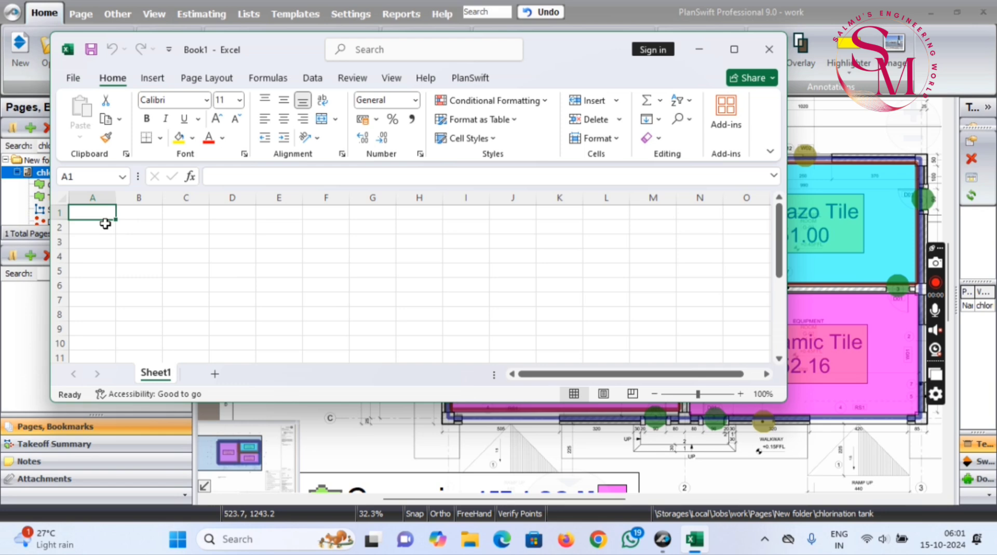
right_click(105, 223)
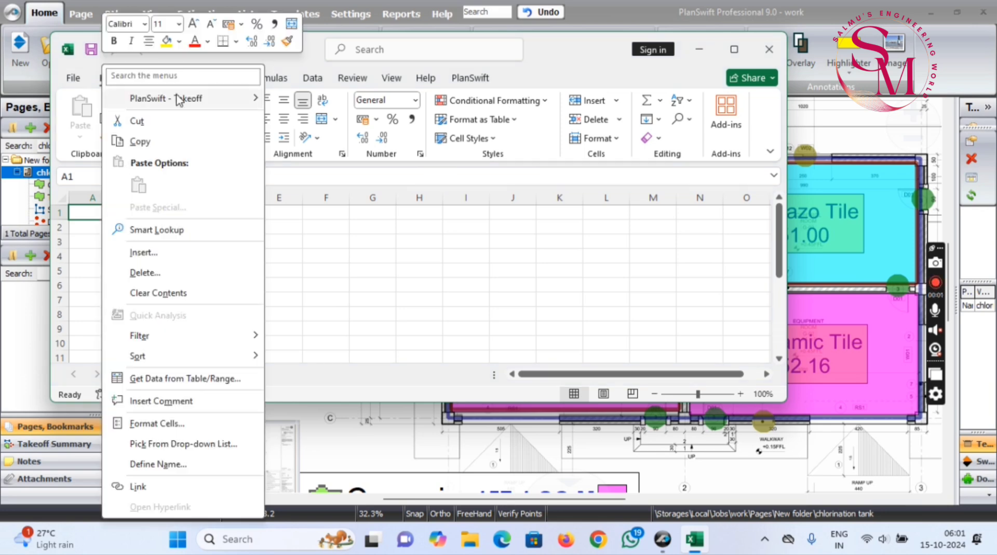
mouse_move(179, 100)
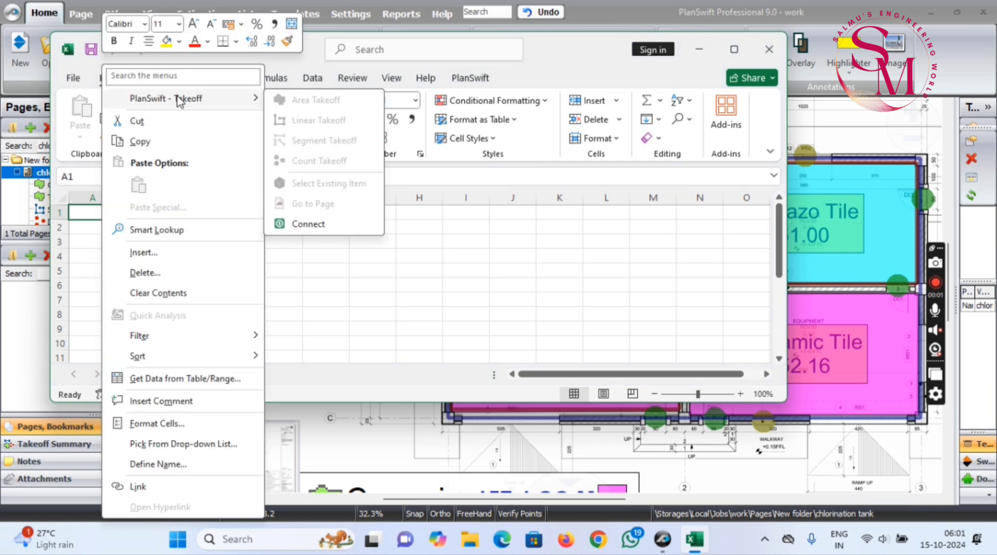
click(308, 224)
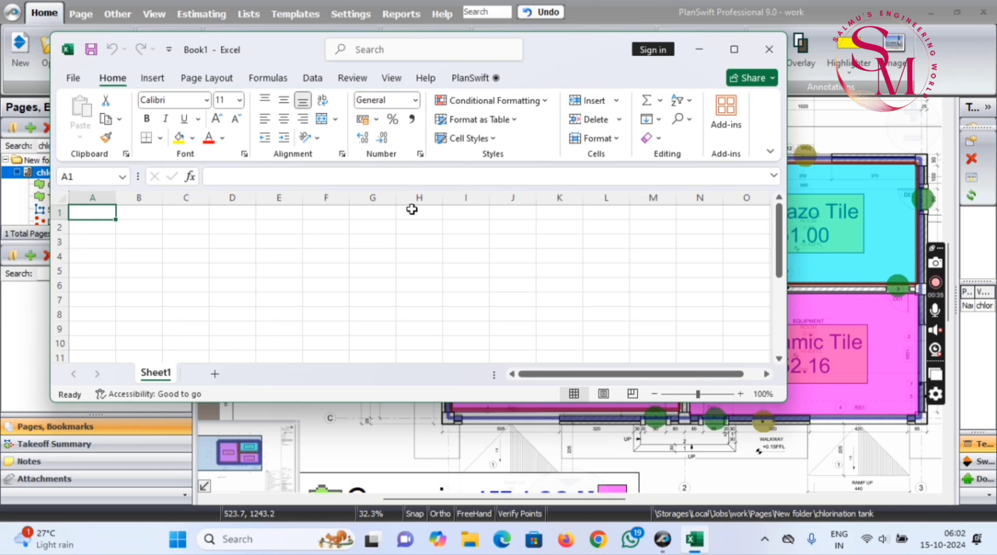
Move the Excel window aside over the PlanSwift drawing, then bring Book1 back to front.
drag(584, 54, 914, 144)
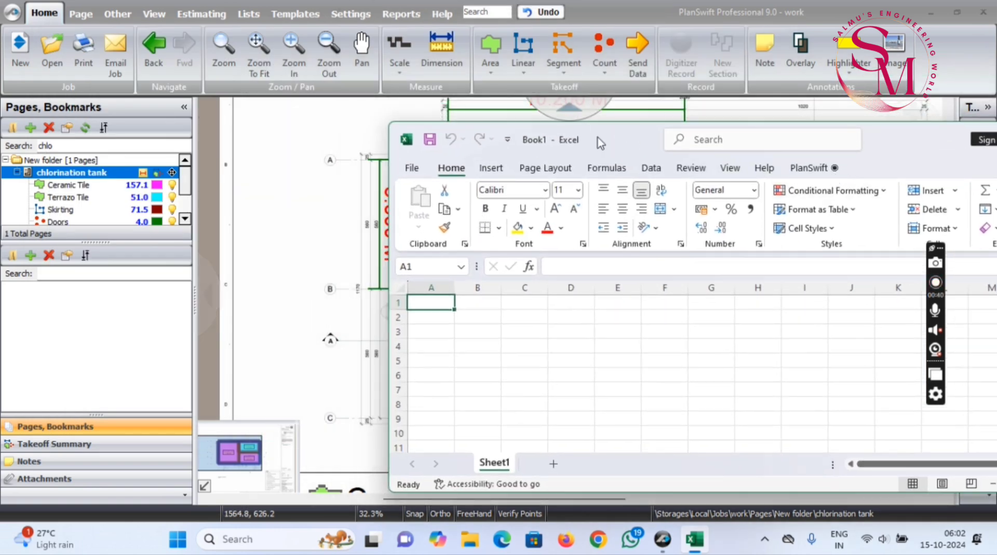
drag(581, 147, 668, 124)
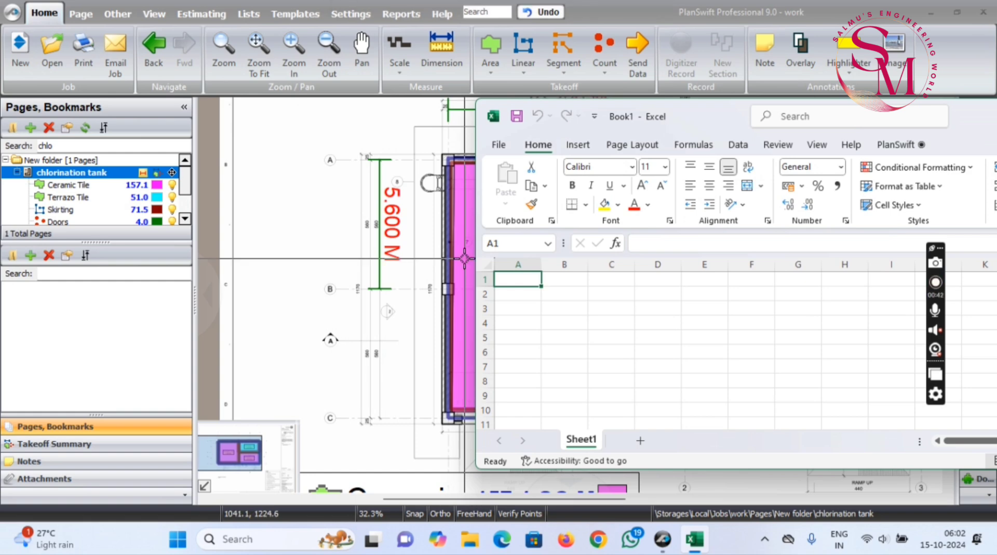
click(469, 259)
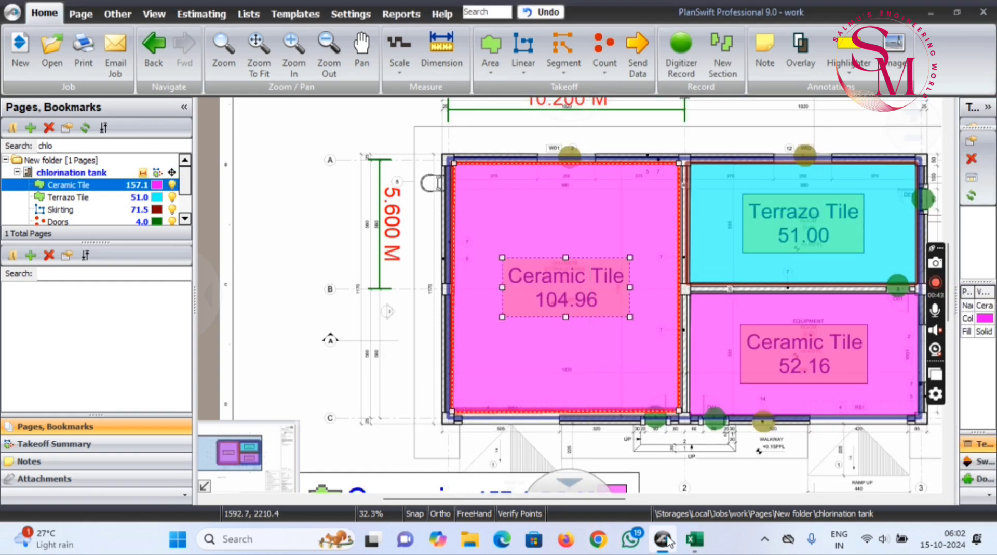
click(694, 540)
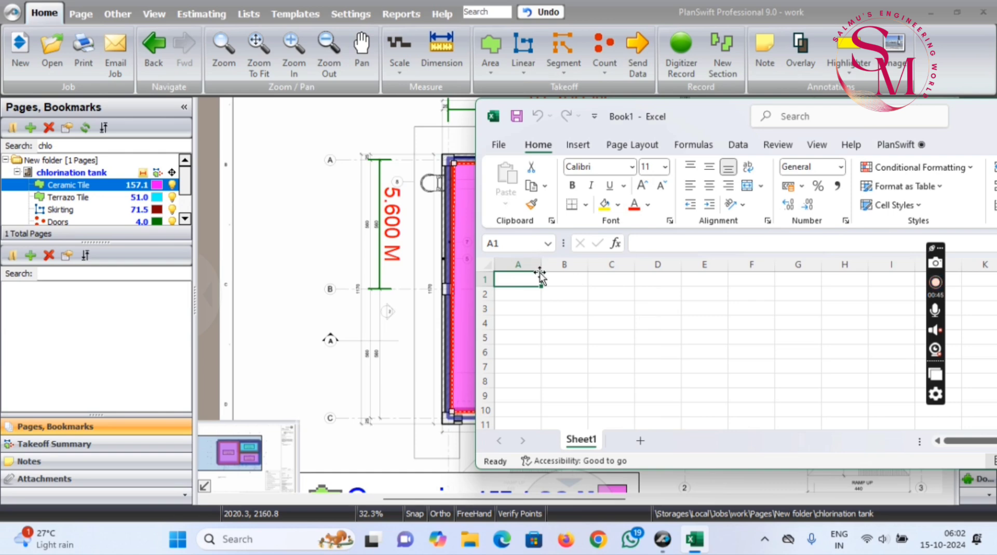
Enter 'wall' in cell A1, then reposition the Excel window lower to reveal the drawing.
text(wa)
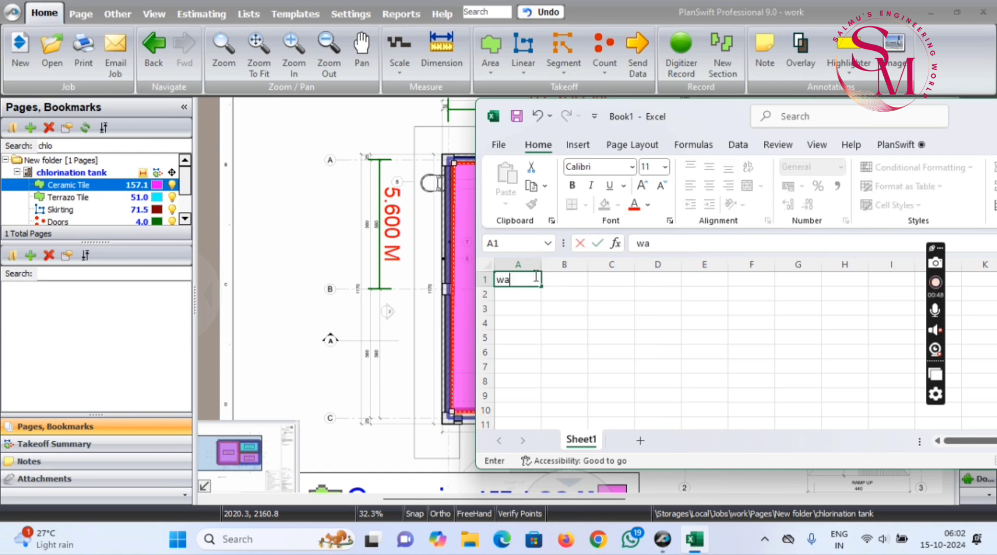
text(ll)
click(574, 278)
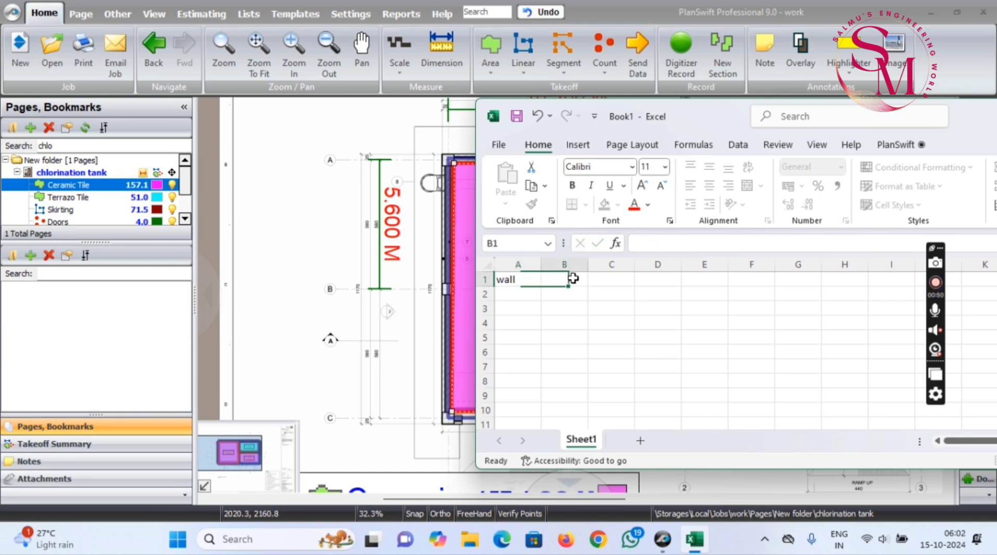
click(694, 540)
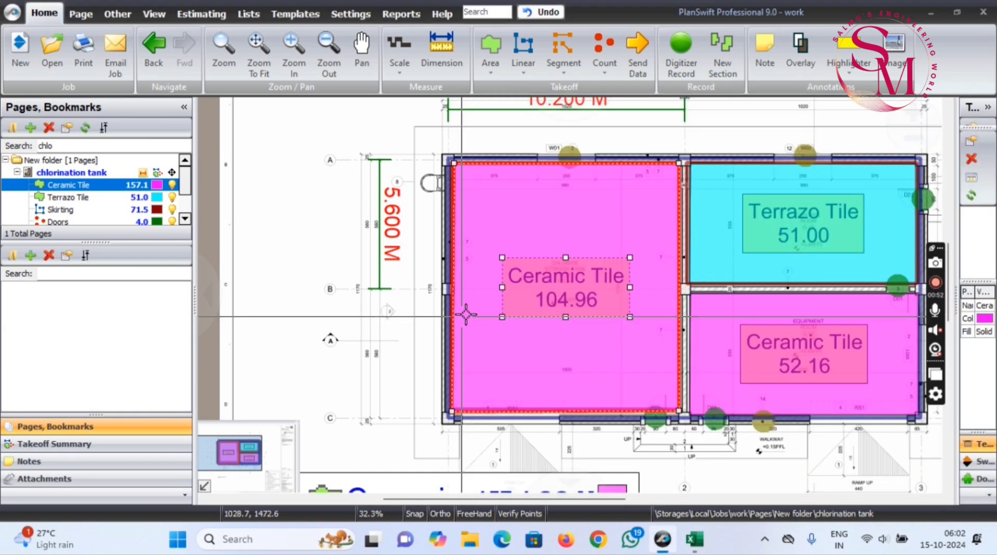
click(695, 540)
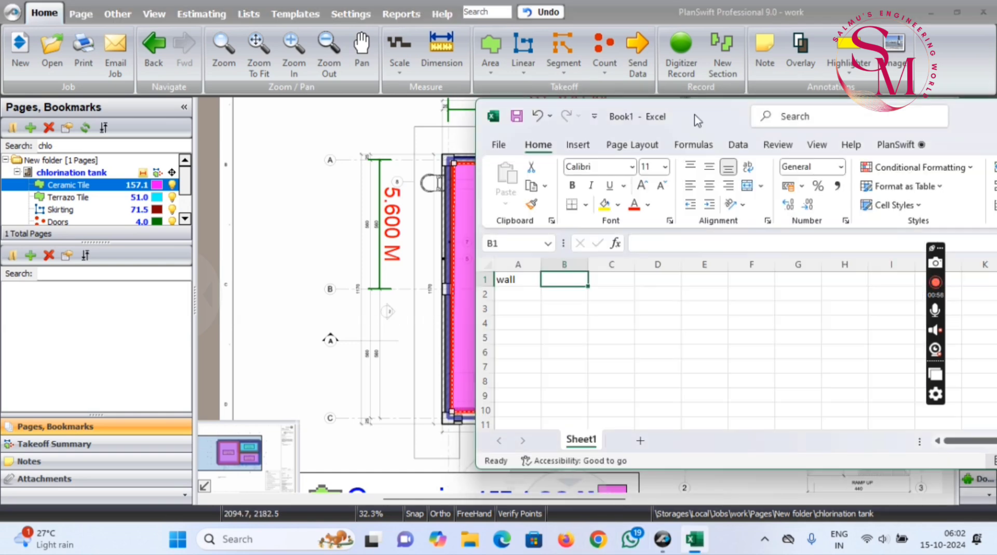
drag(630, 99, 513, 51)
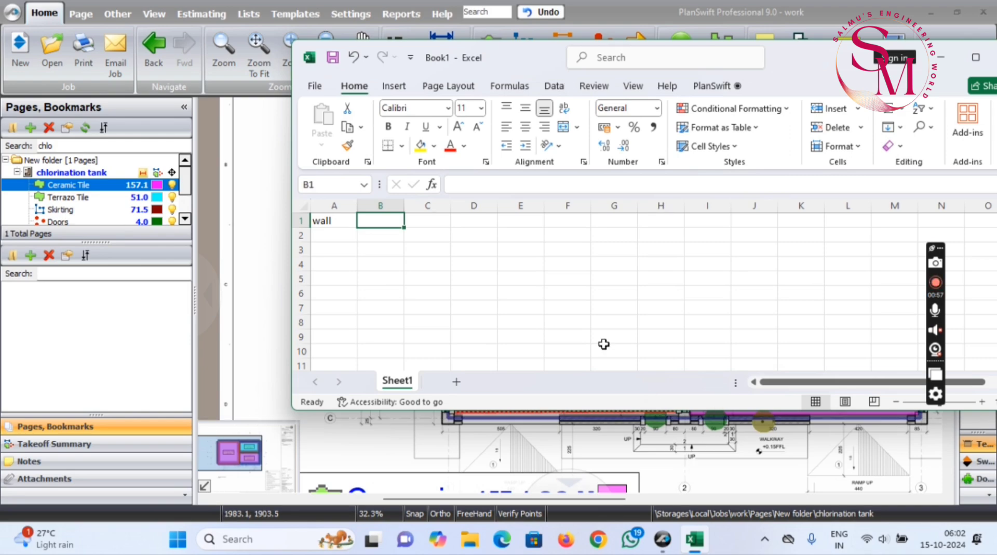
mouse_move(803, 63)
mouse_down()
mouse_move(675, 383)
mouse_move(896, 368)
mouse_up()
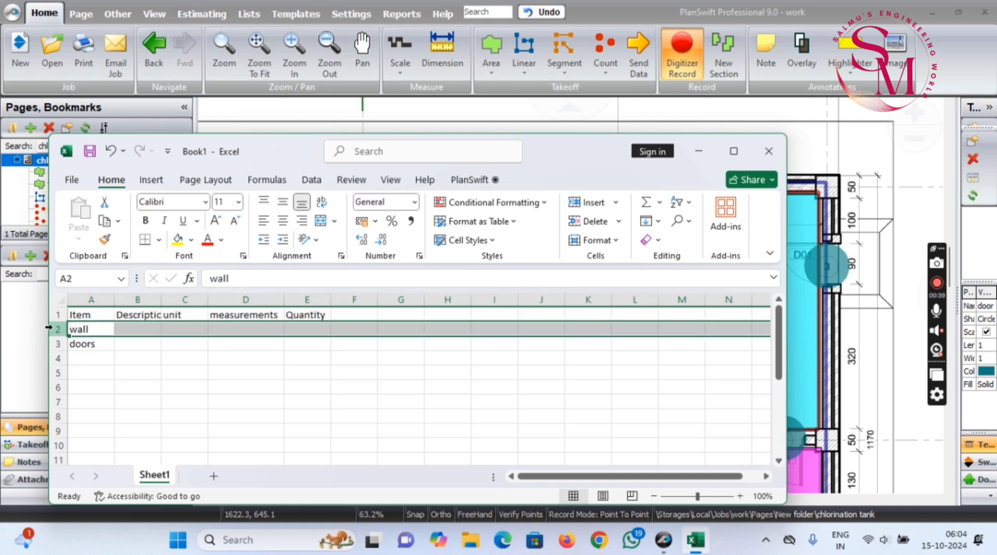
Insert a blank row 2 below the Item–Quantity headings, pushing wall and doors to rows 3–4.
right_click(58, 329)
click(104, 192)
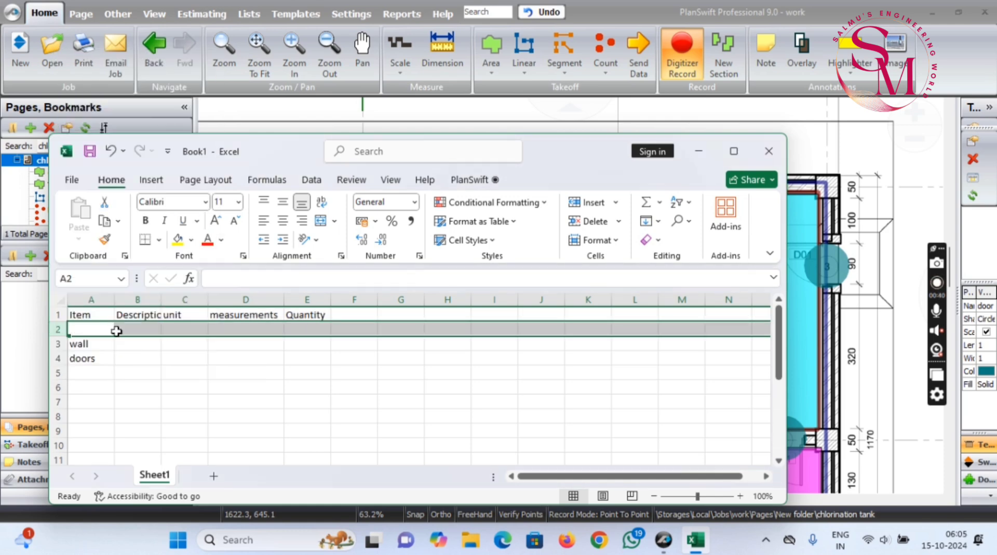
click(129, 317)
click(136, 325)
click(175, 324)
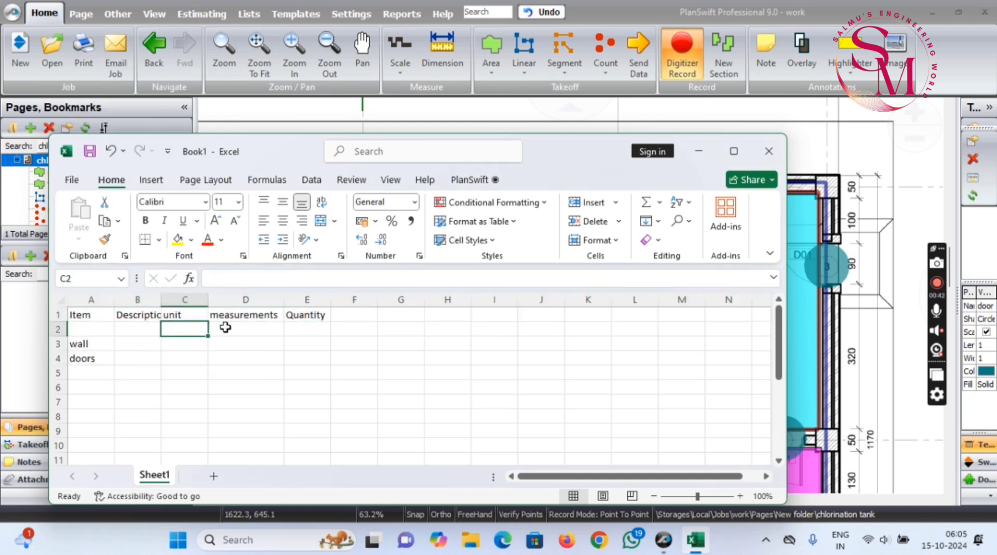
click(223, 326)
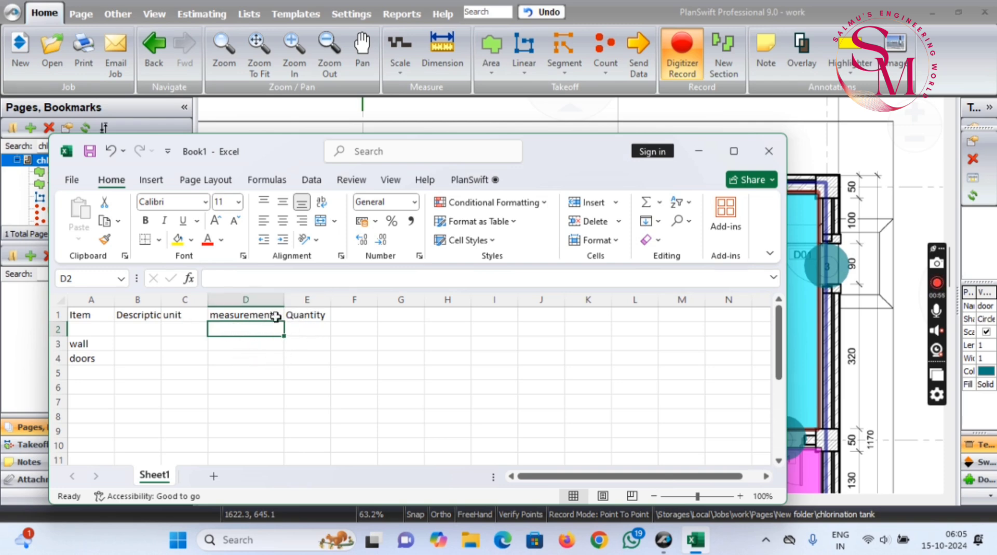
click(254, 298)
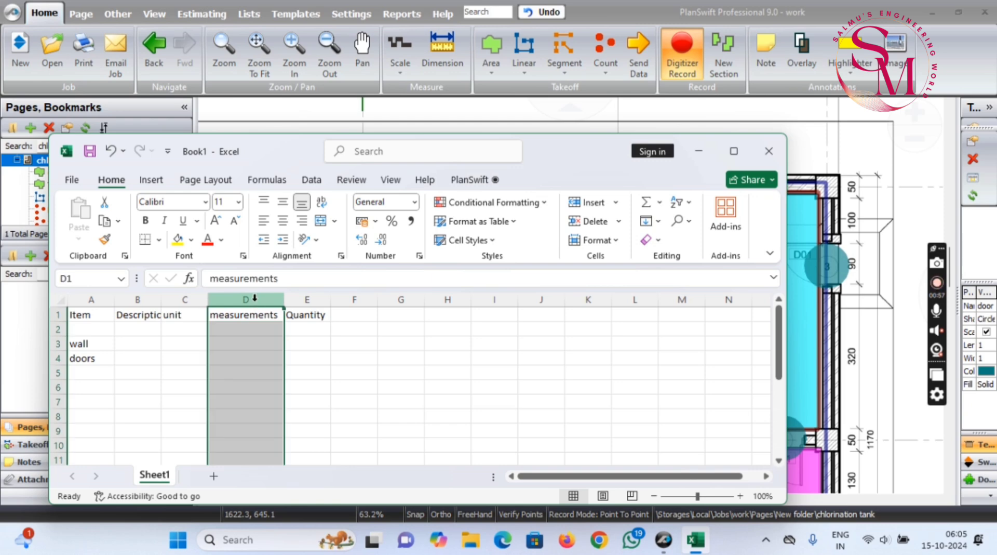
Insert two blank columns before the measurements column.
right_click(254, 298)
click(300, 167)
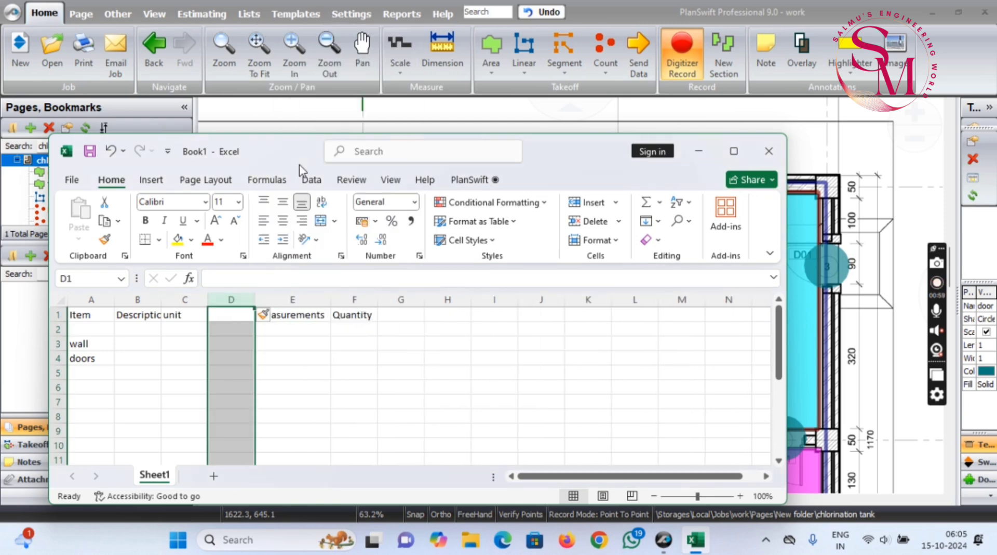
click(275, 300)
right_click(277, 301)
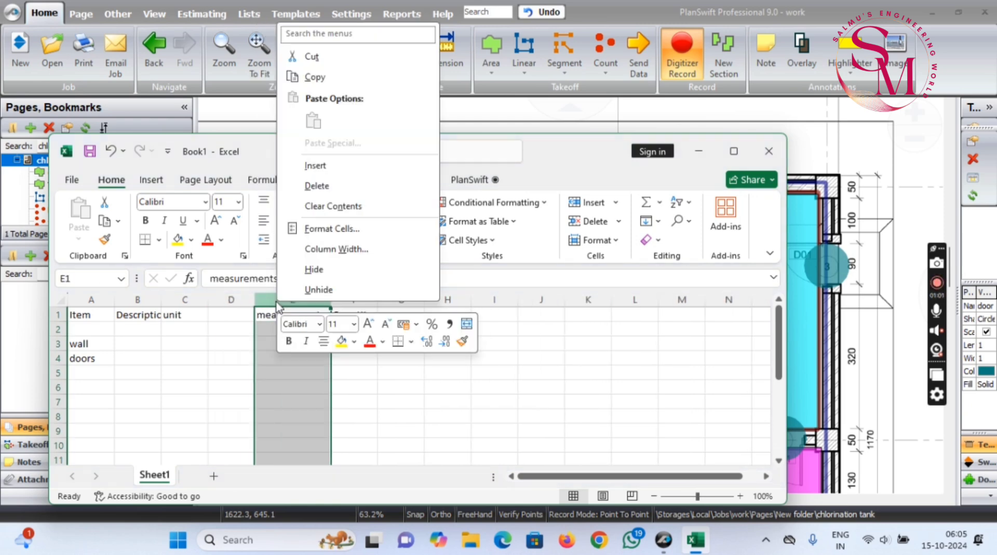
click(316, 165)
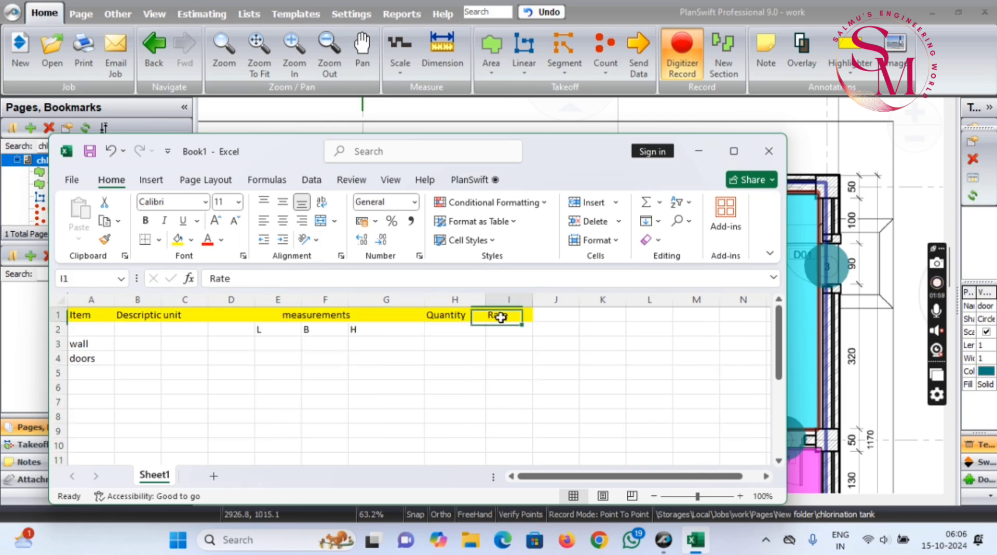
Select the takeoff table range from A1 and bring up the border styles list.
mouse_move(80, 315)
mouse_down()
mouse_move(455, 416)
mouse_move(495, 454)
mouse_up()
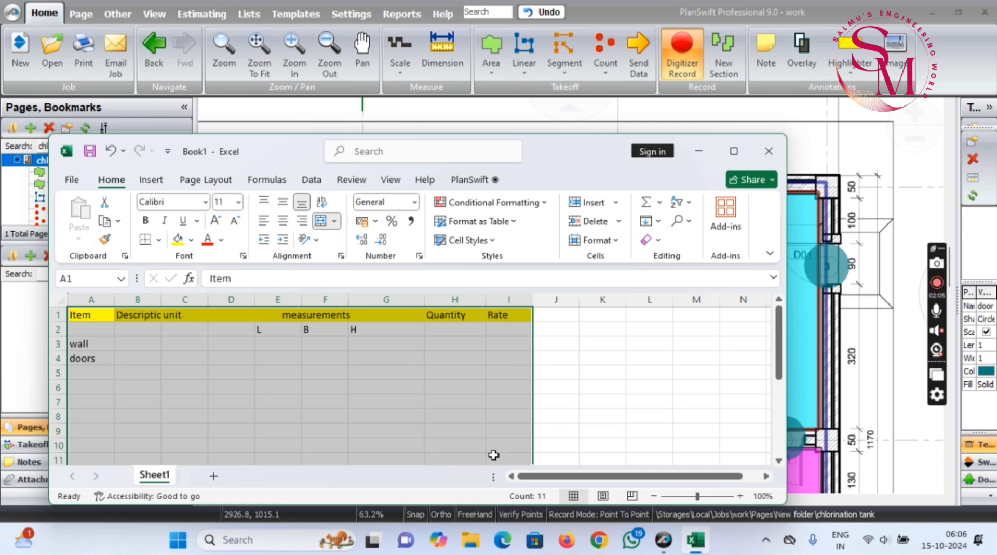
right_click(413, 421)
click(156, 243)
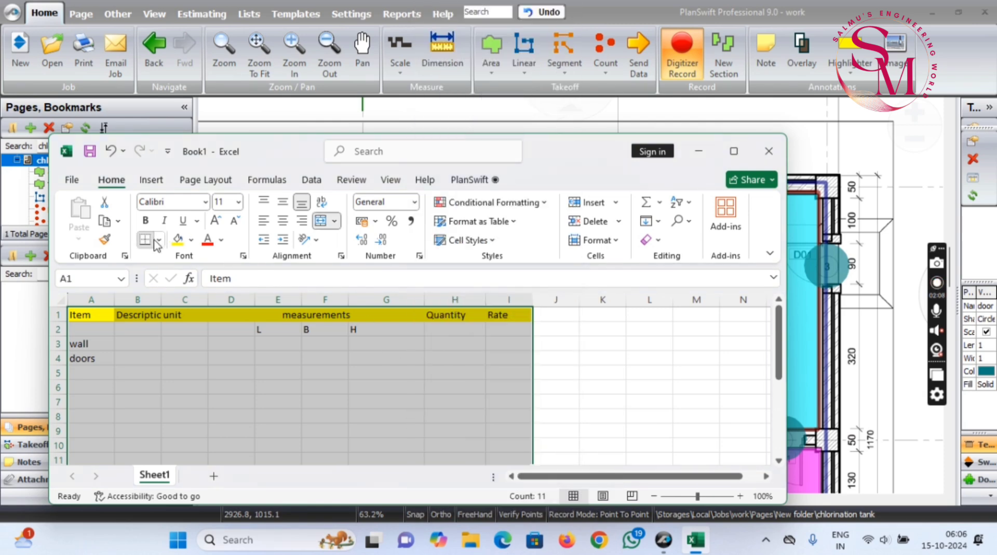
click(158, 242)
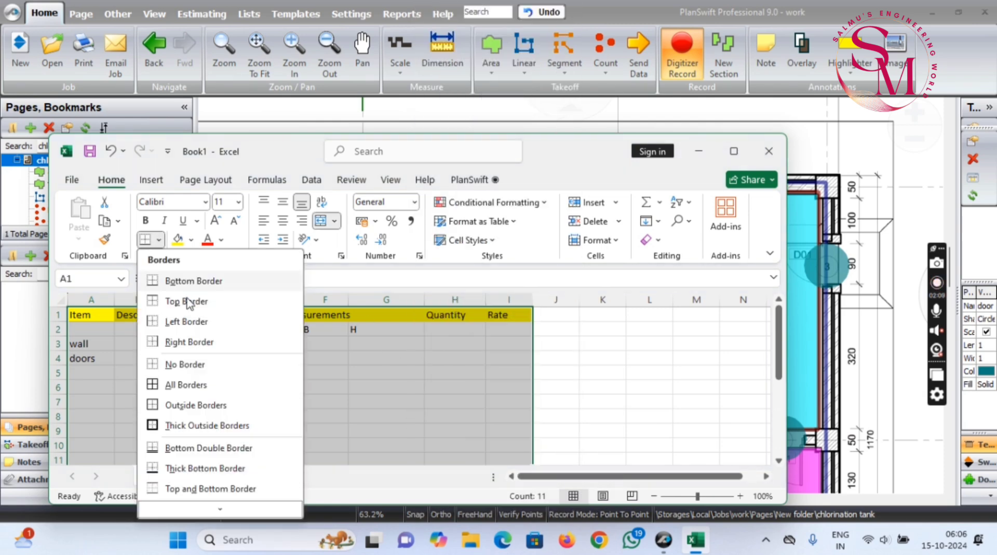
Apply All Borders to every cell of the takeoff table and save the workbook.
click(228, 377)
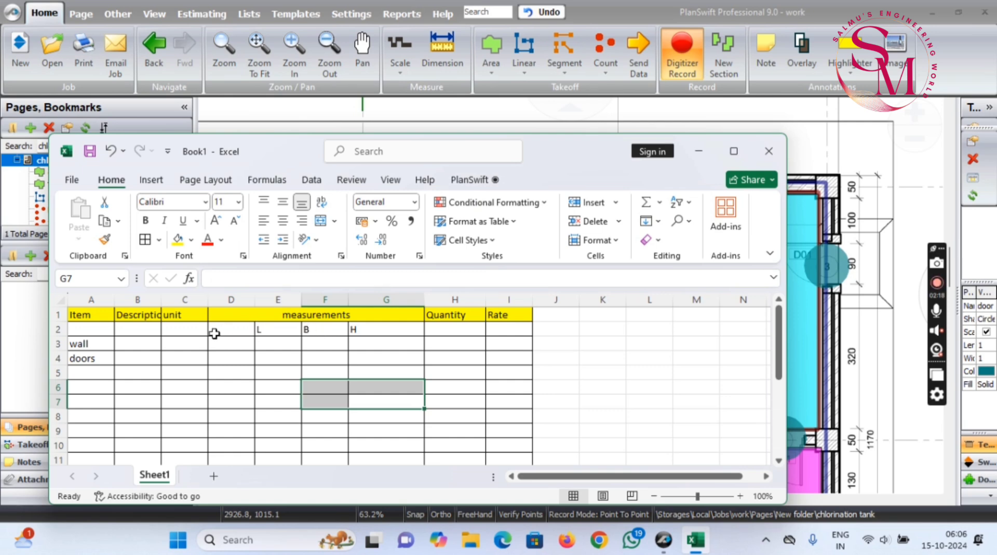
click(89, 153)
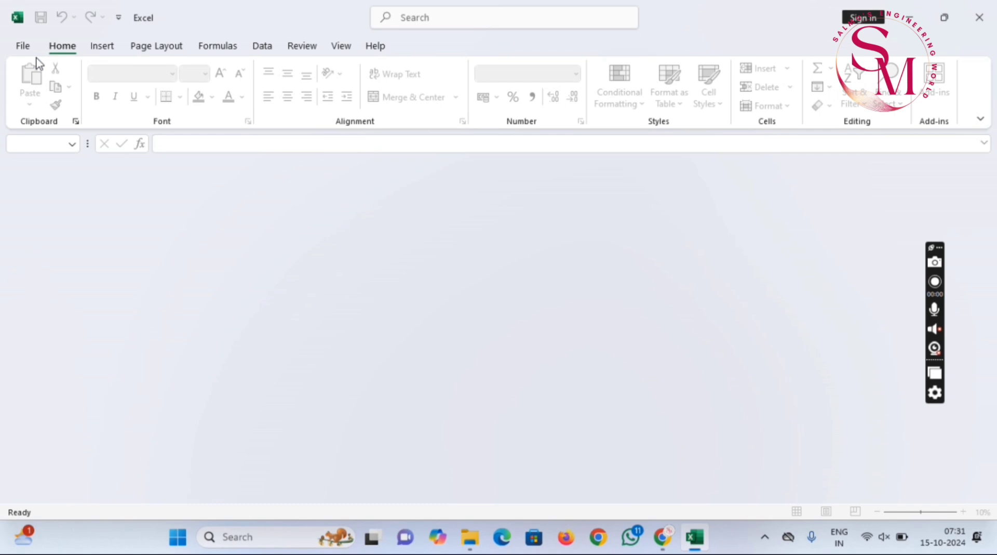
Check About Excel to confirm the installed version is 2409 64-bit.
click(30, 46)
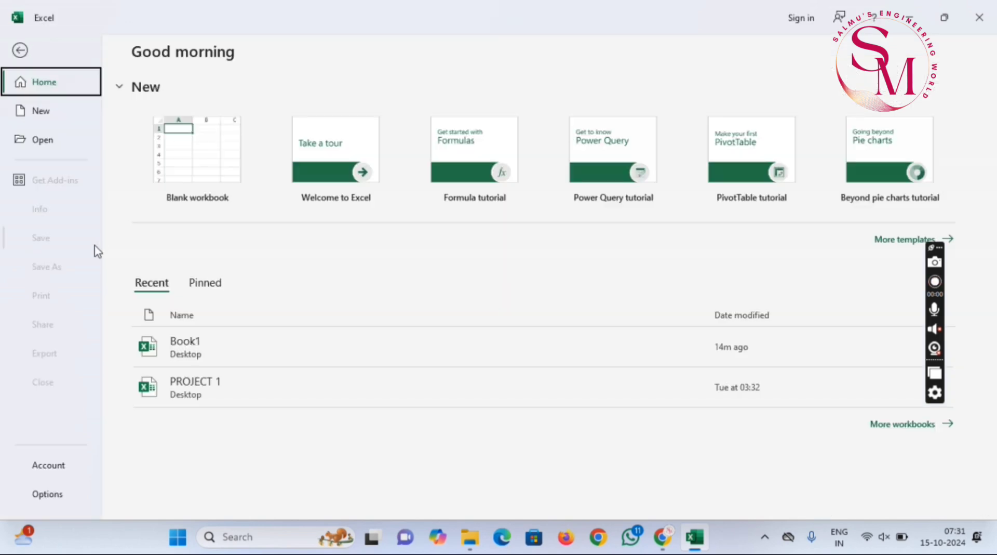
click(58, 471)
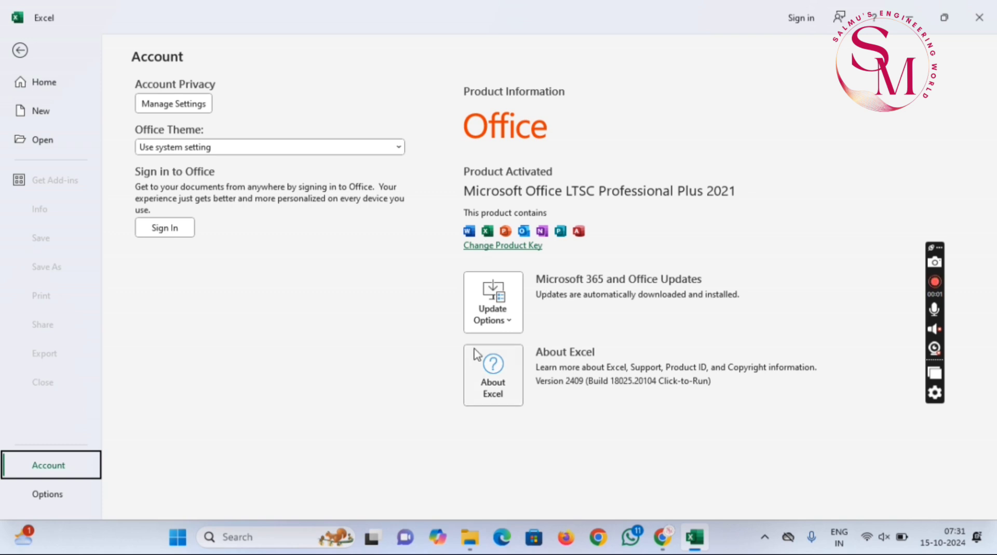
click(502, 385)
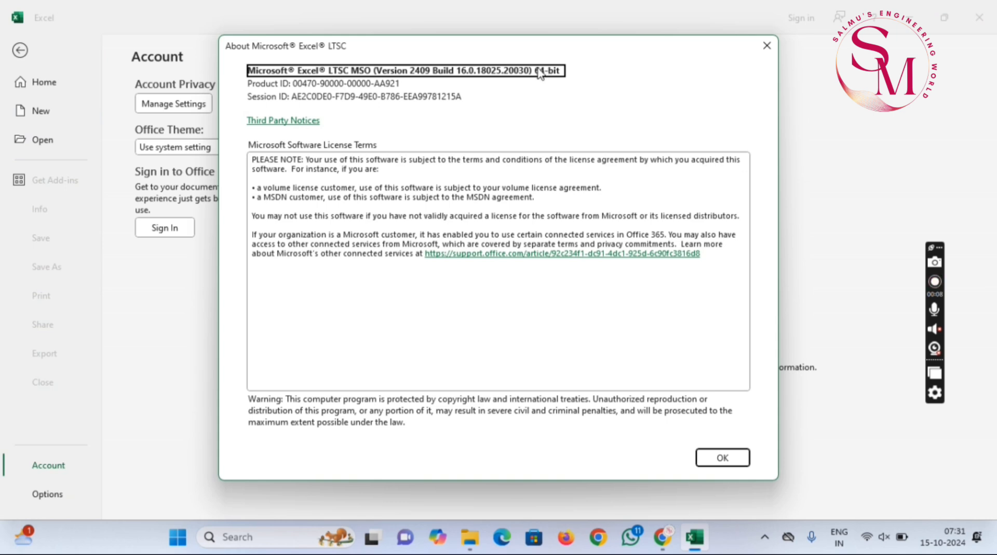
drag(537, 71, 571, 78)
click(766, 45)
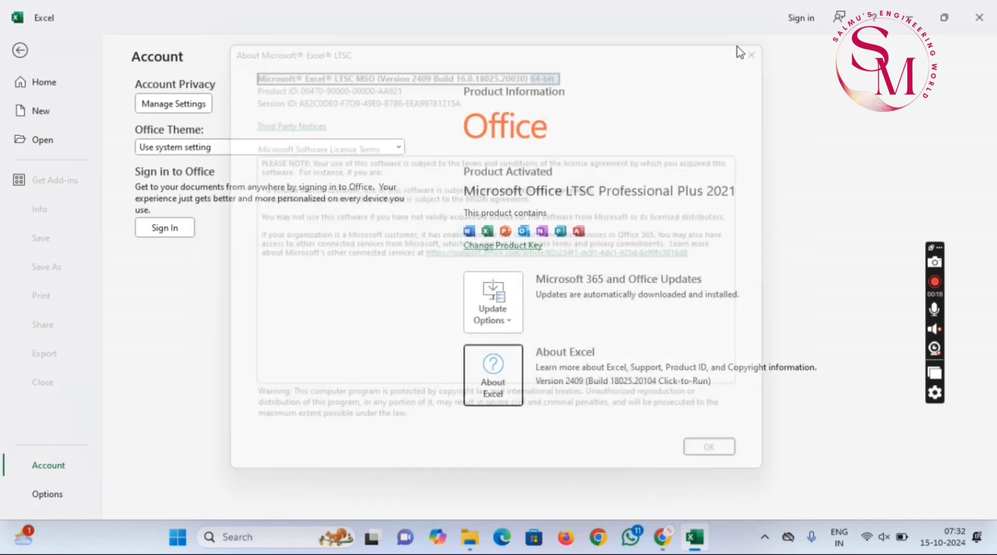
click(68, 89)
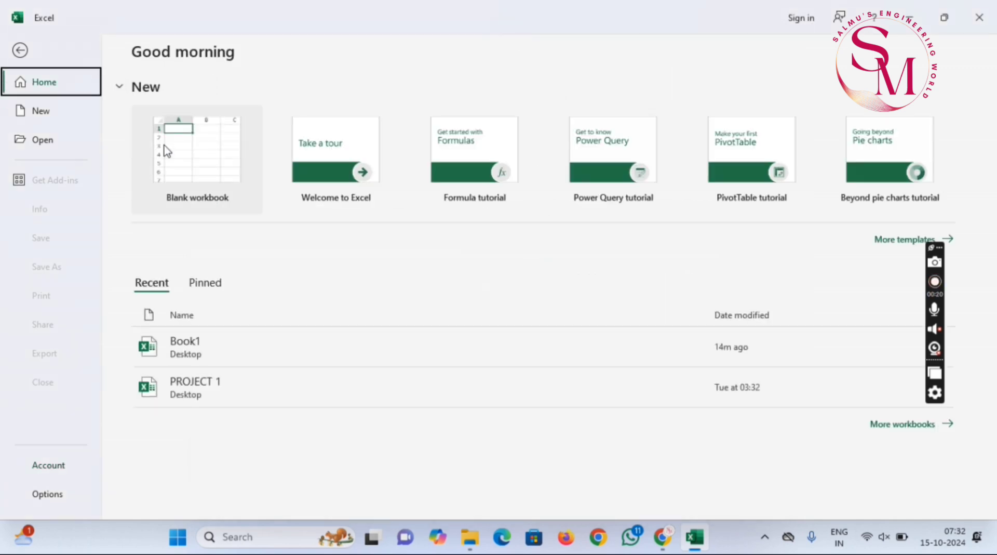
Create a new blank workbook, close the Office Add-ins window, and return to the File view.
click(184, 148)
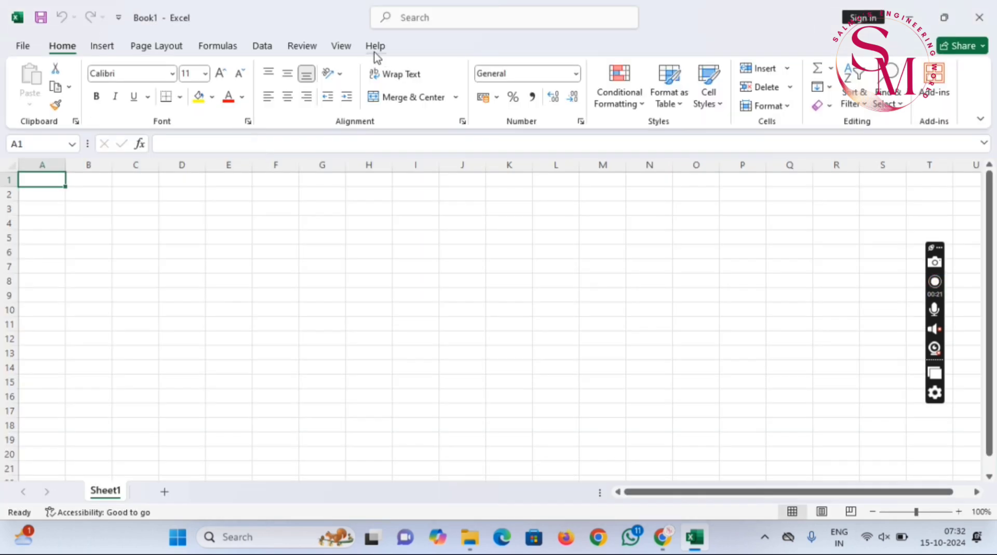
click(24, 46)
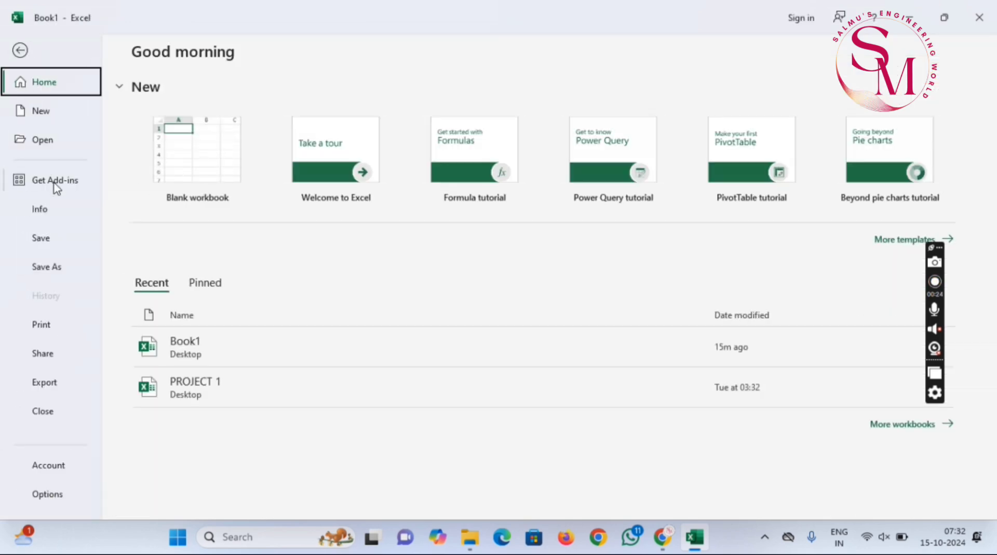
key(Escape)
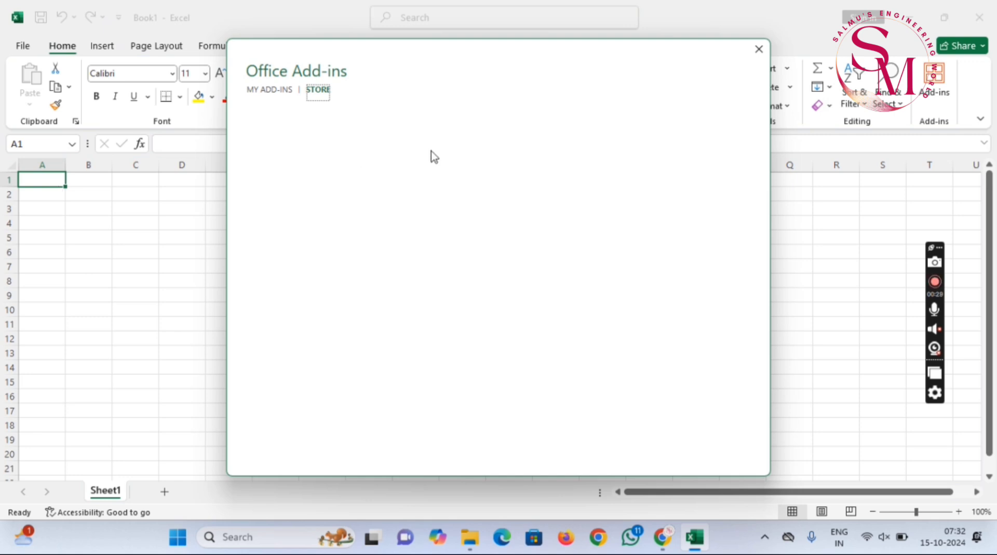
click(758, 50)
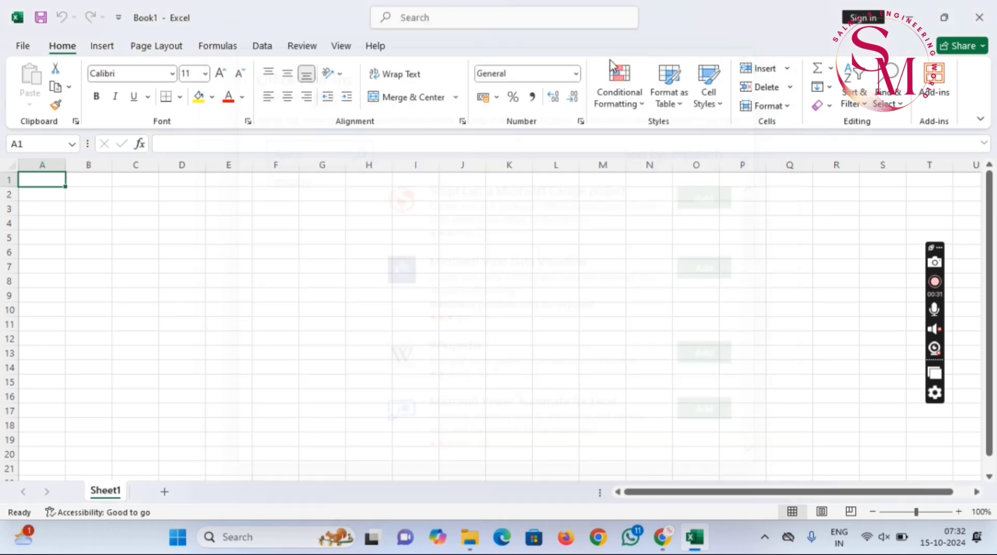
click(19, 47)
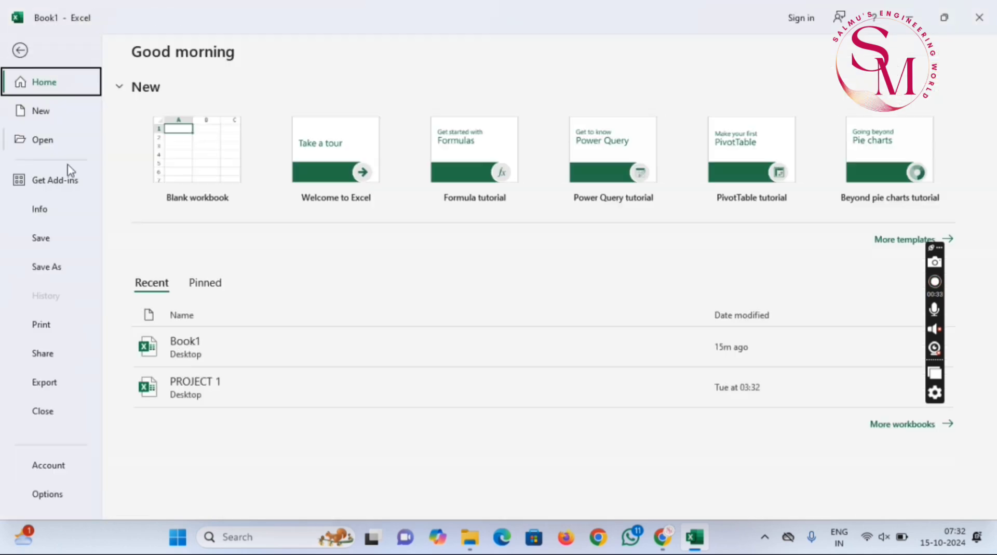
Open the Add-ins page of Excel Options to confirm SwiftXL9 is an active COM add-in.
click(58, 499)
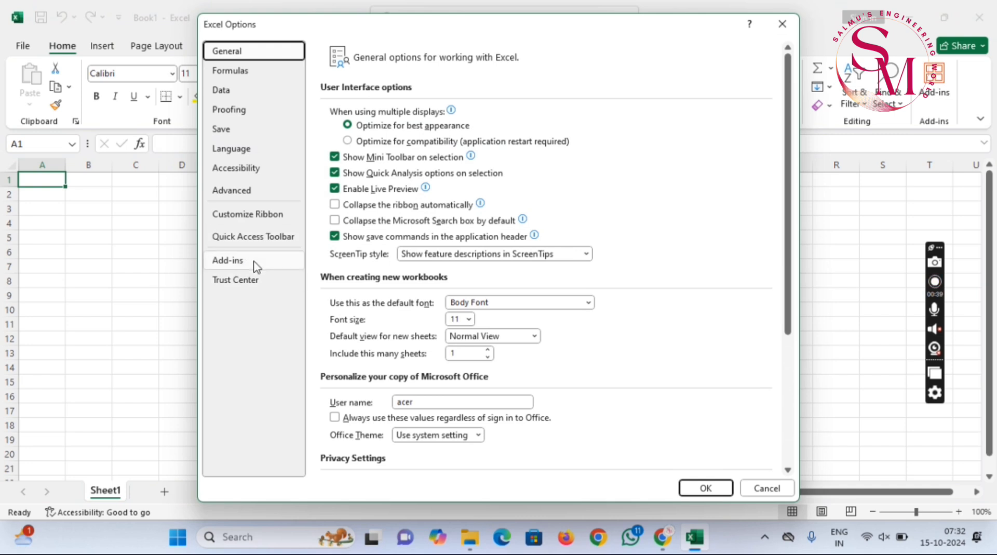
click(257, 266)
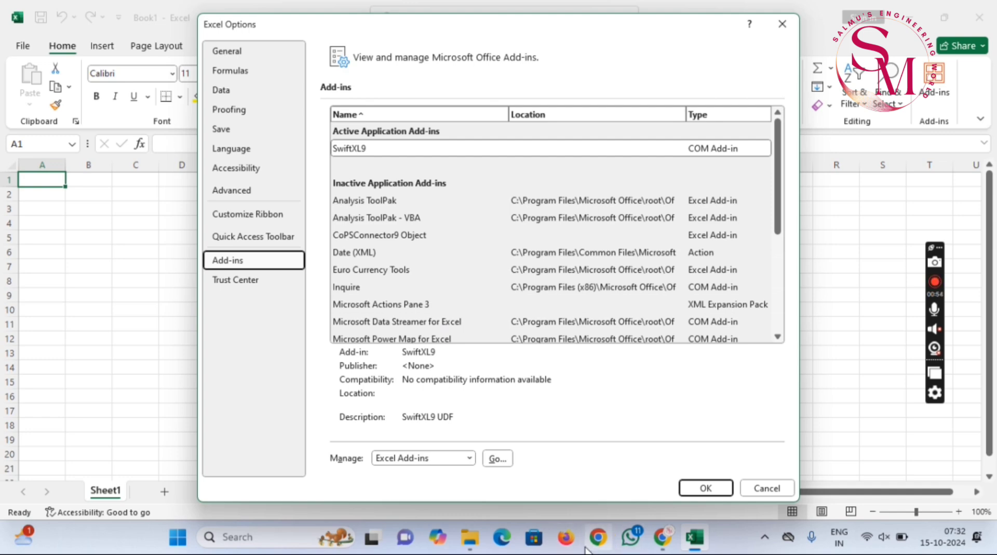
mouse_move(467, 540)
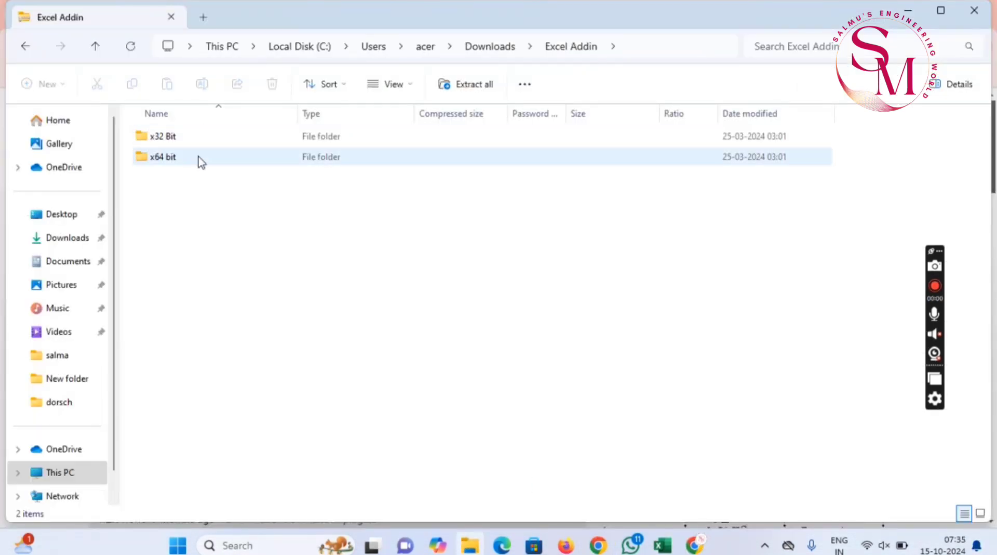
Scroll through Excel Options and close it without making changes.
click(663, 545)
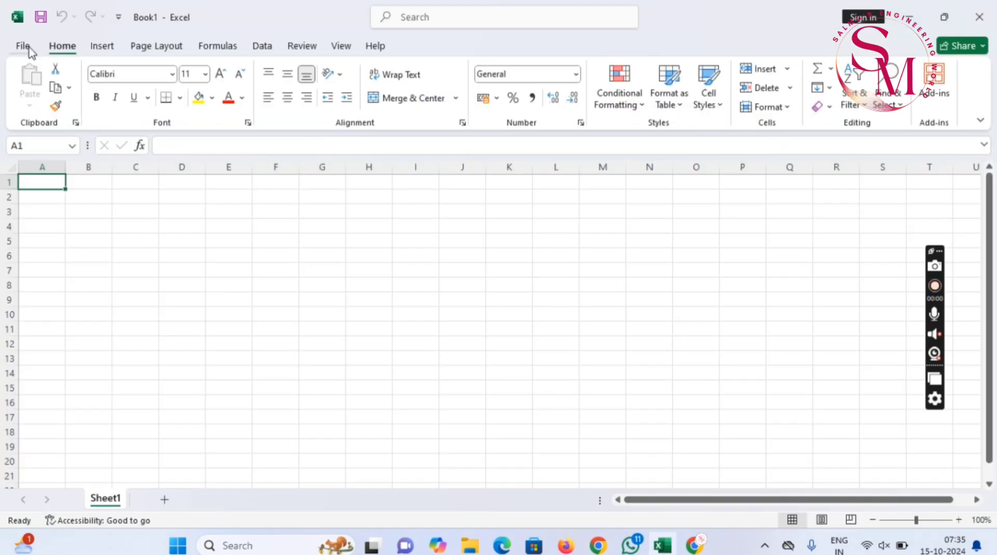
click(29, 48)
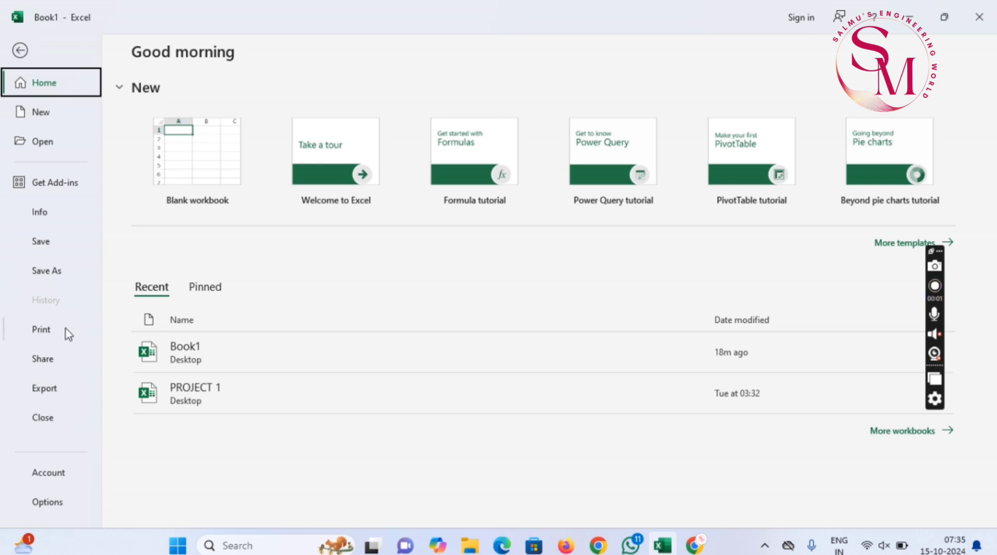
click(53, 506)
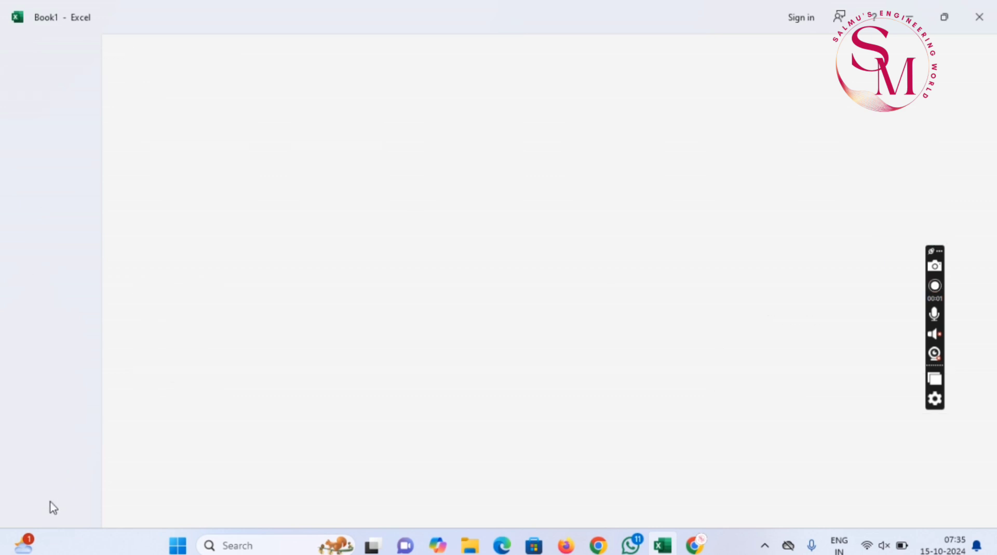
scroll(370, 385, down, 2)
scroll(370, 384, down, 1)
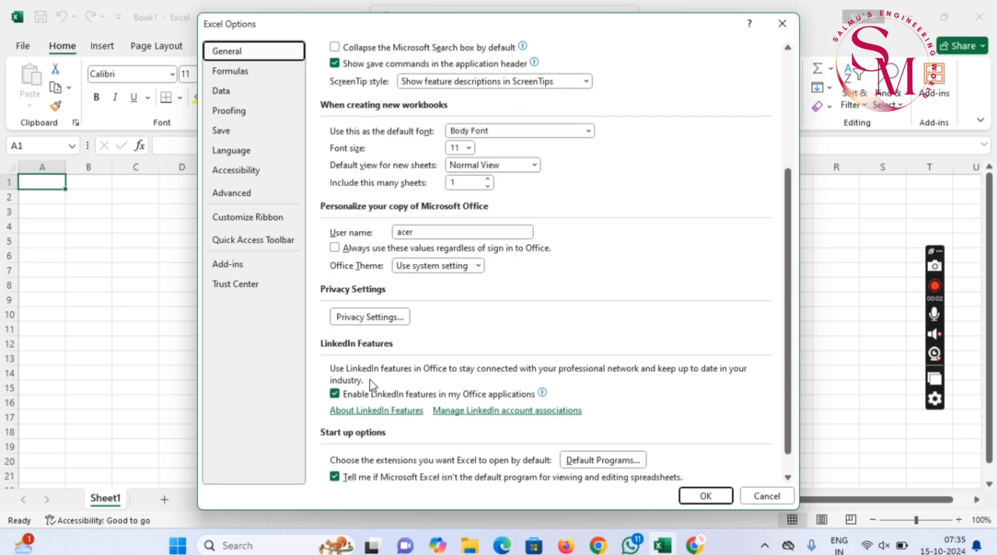
scroll(370, 384, down, 1)
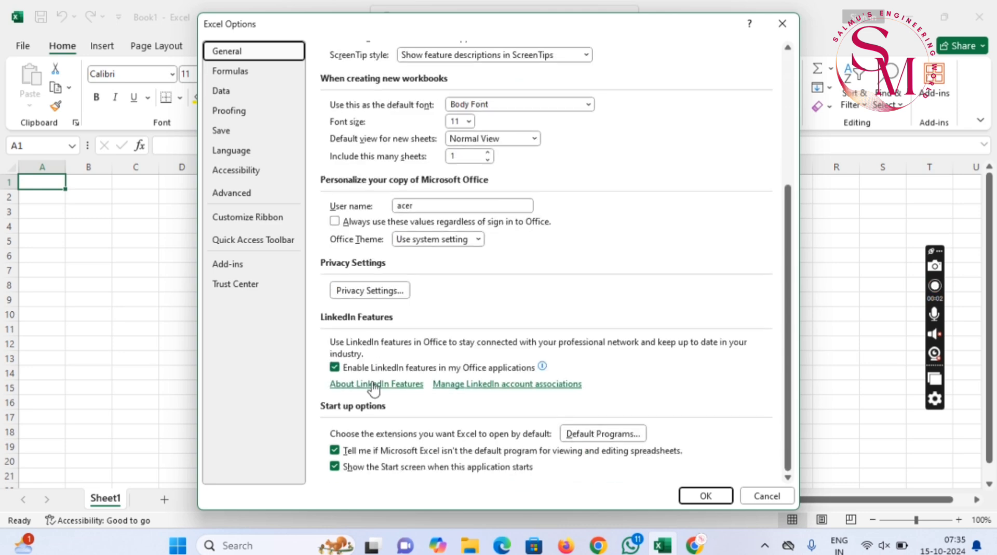
click(787, 21)
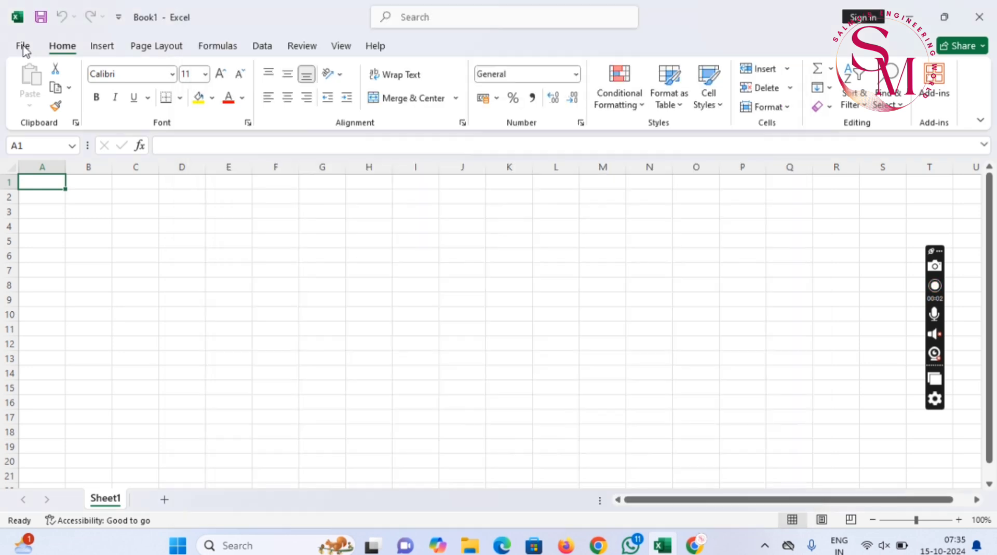
Confirm in About Excel that version 2409 is 64-bit, then switch to the Excel Addin folder.
click(20, 47)
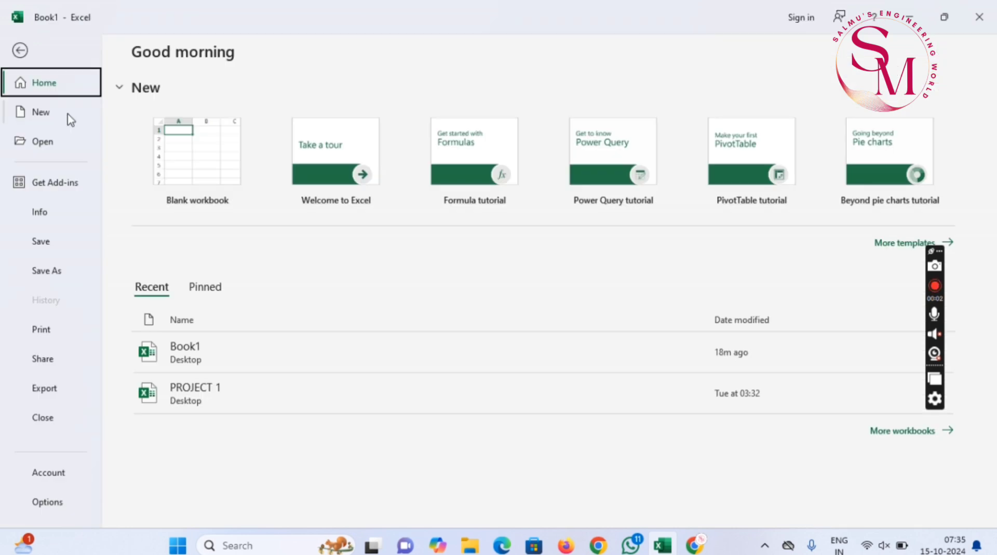
click(62, 475)
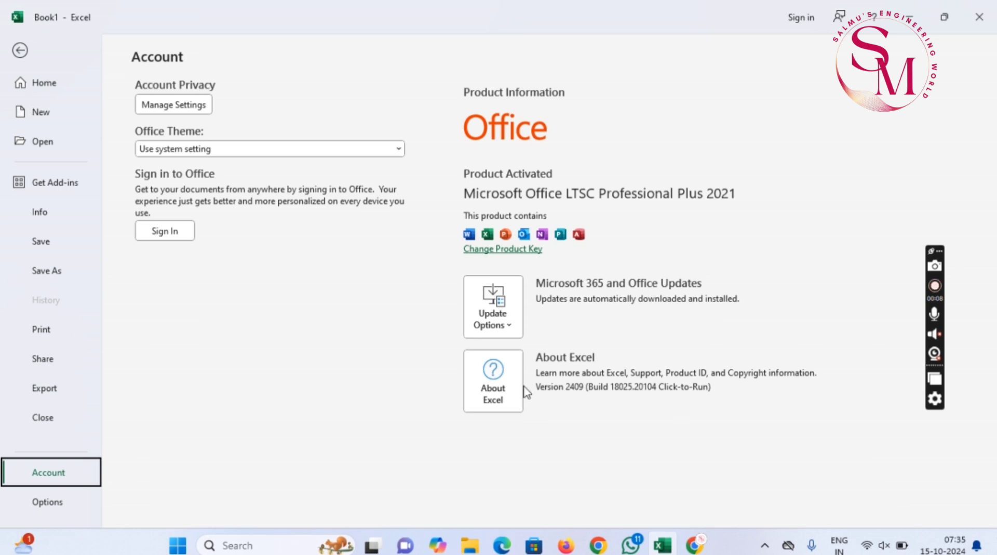
click(493, 382)
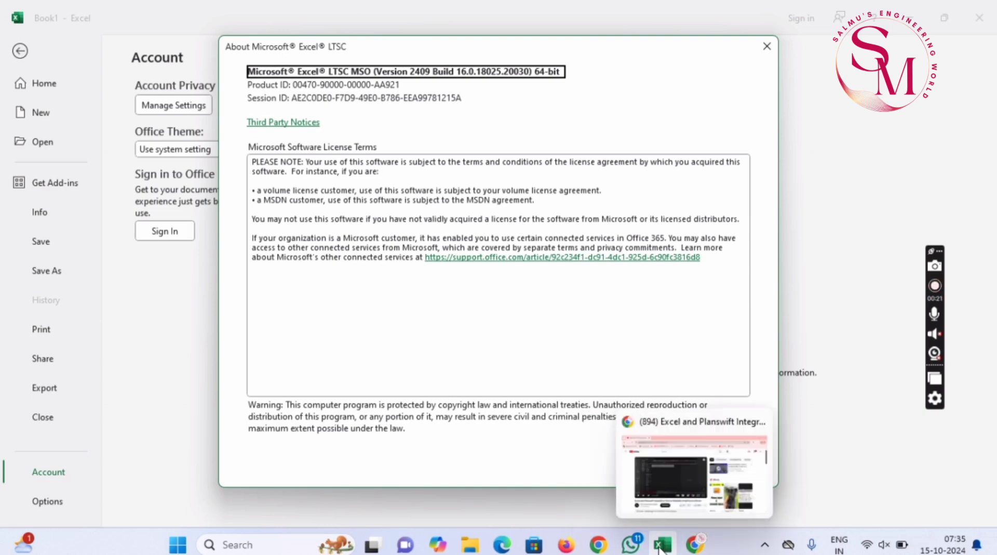
click(470, 546)
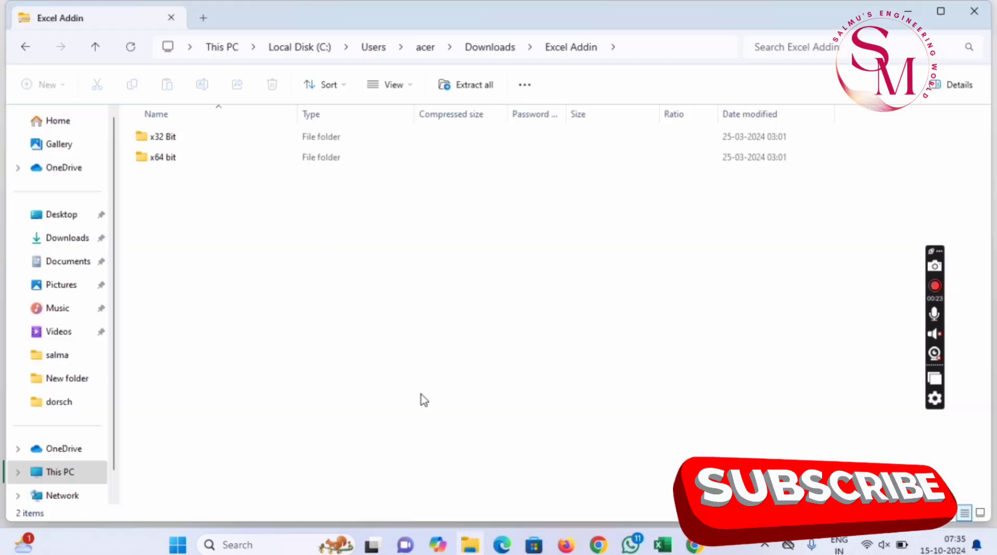
In the x64 bit folder, select both PSConnector9.dll and SwiftXL9.dll.
double_click(164, 159)
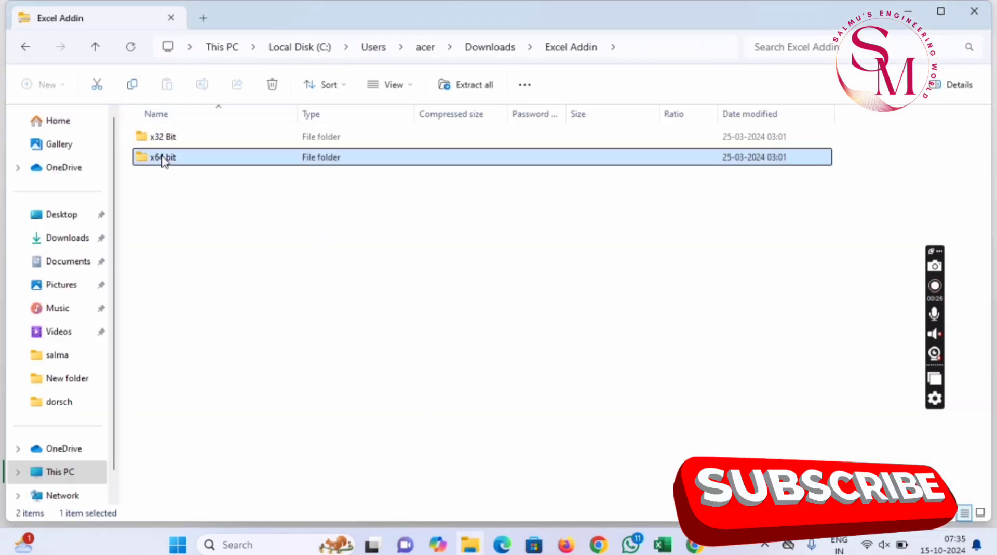
click(178, 145)
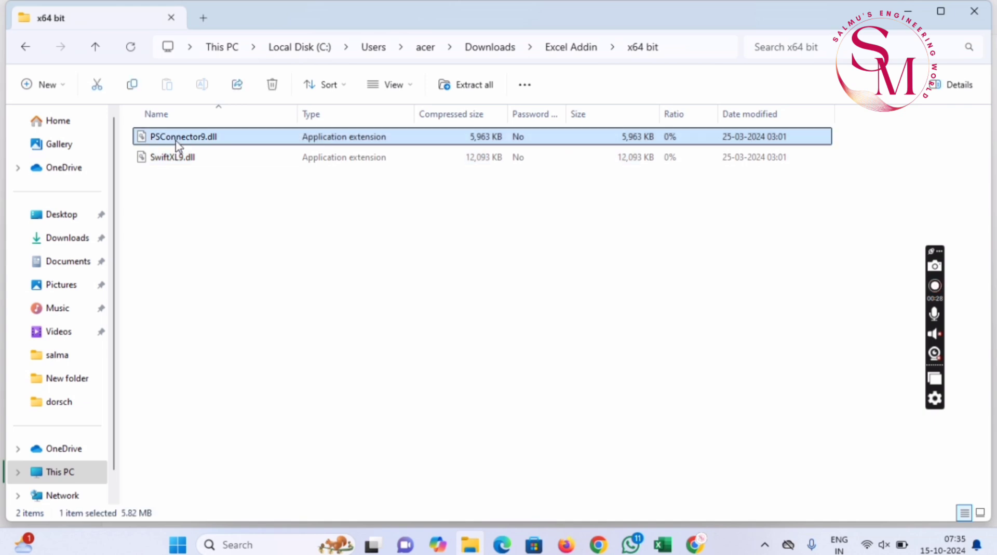
shift+click(188, 158)
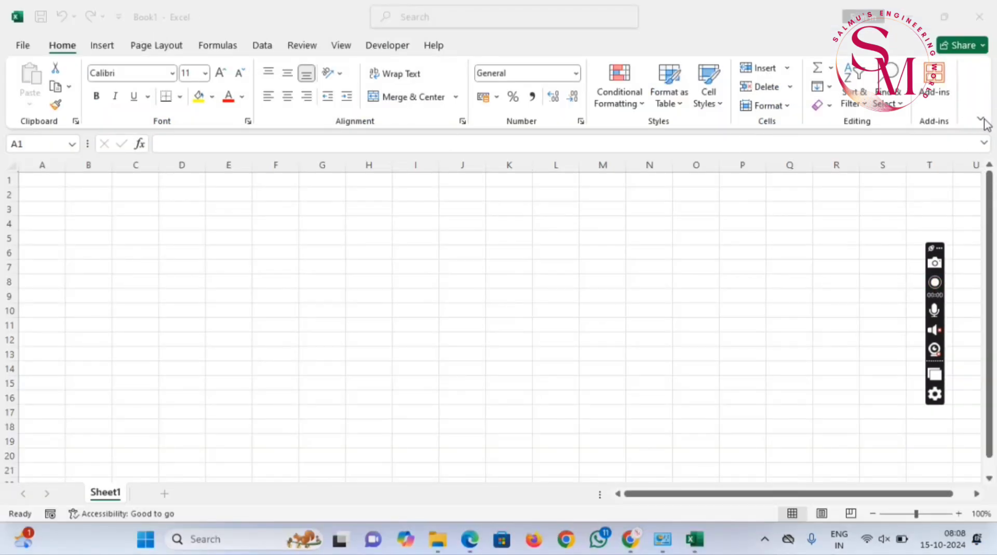
click(119, 18)
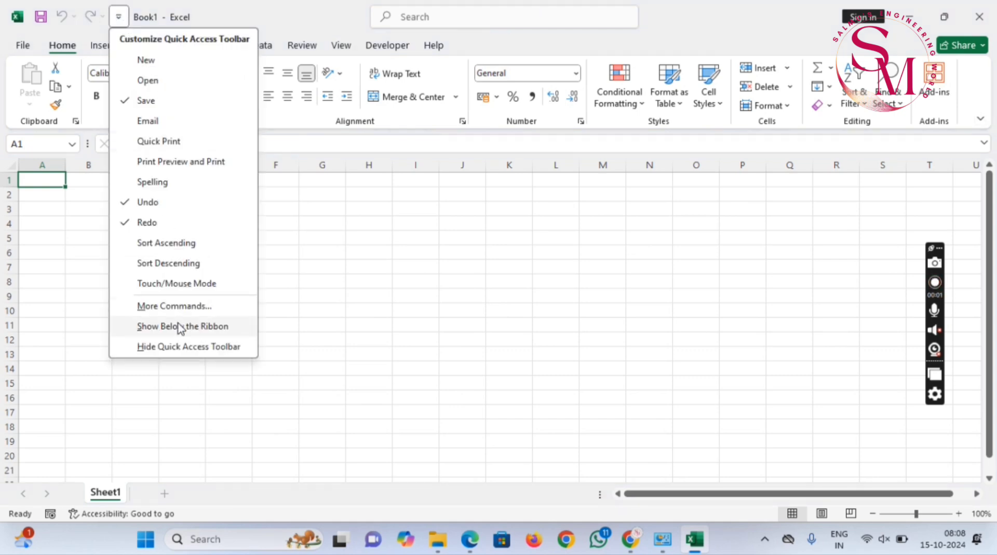
click(174, 308)
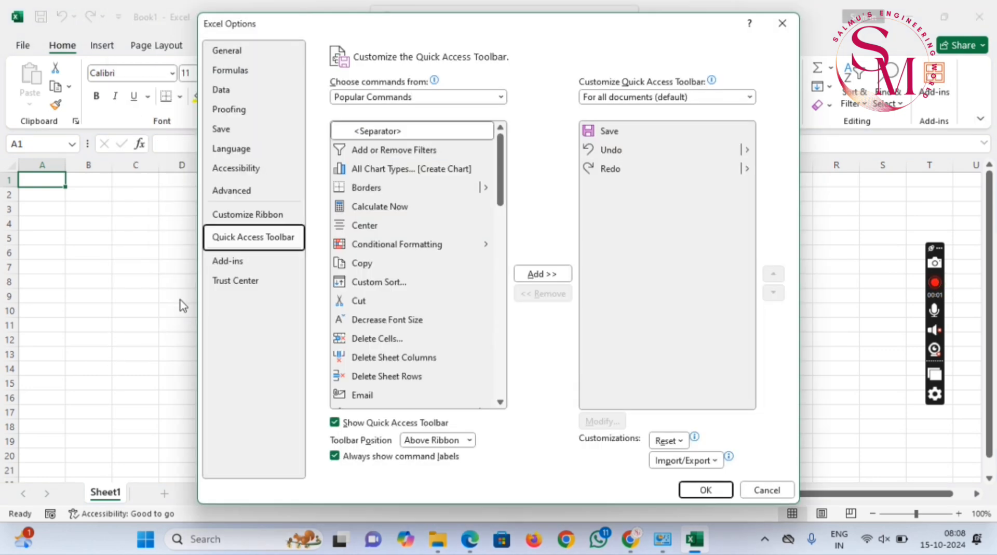
click(250, 214)
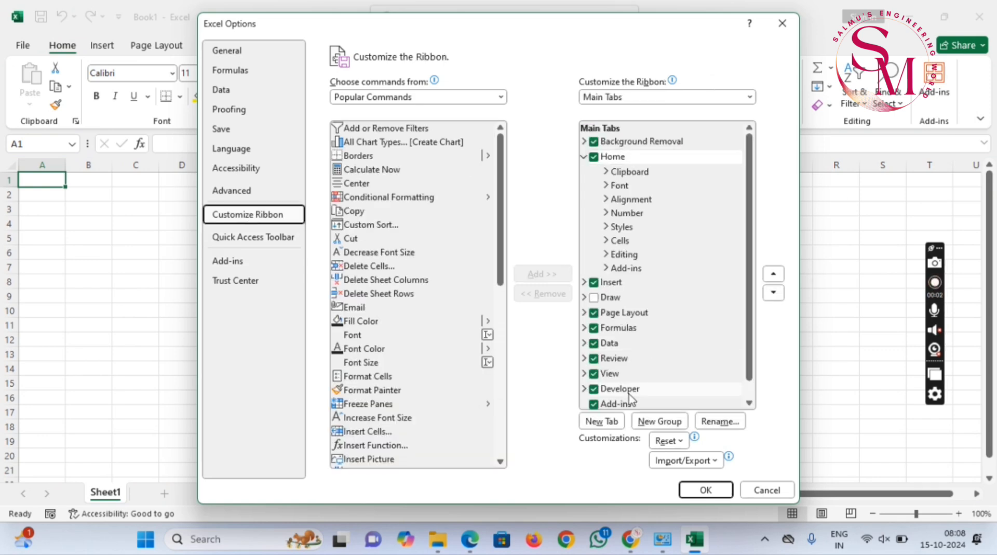
scroll(630, 398, down, 1)
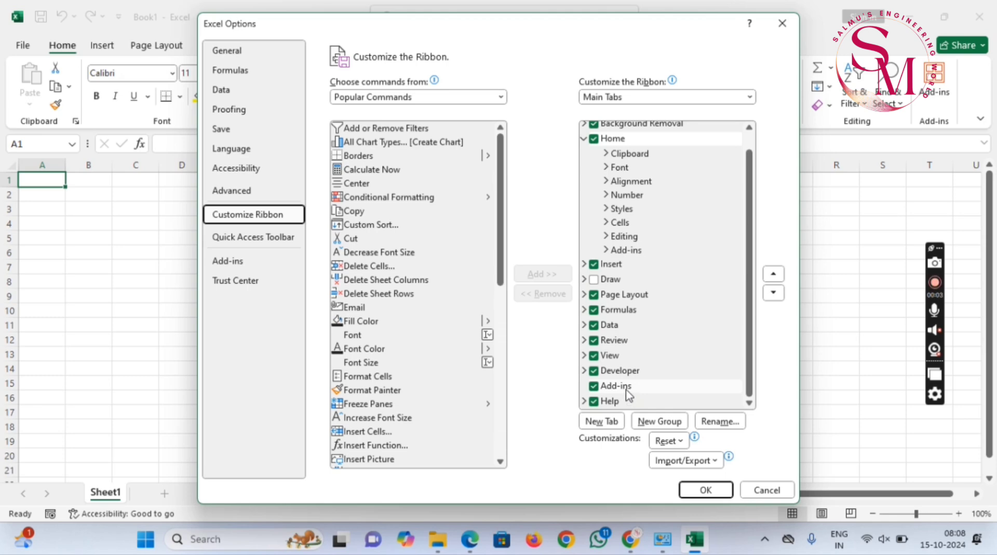
scroll(604, 301, up, 1)
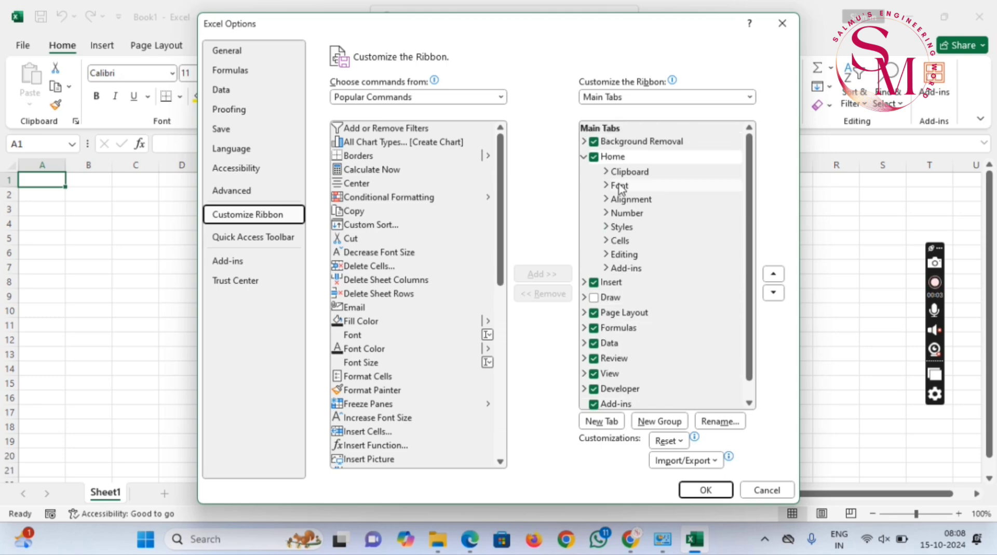
click(712, 493)
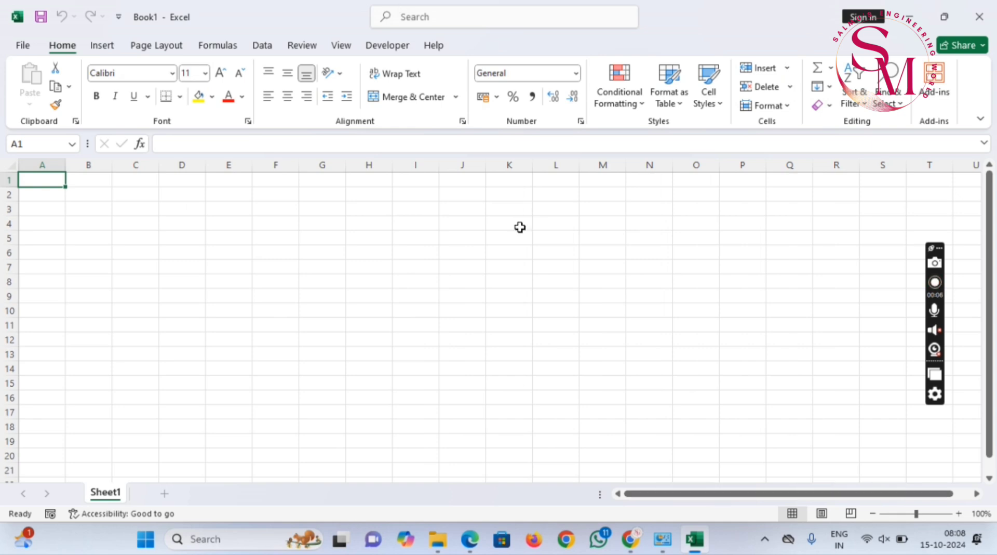
Open COM Add-ins from the Developer tab and confirm SwiftXL9 is checked and loaded.
click(390, 47)
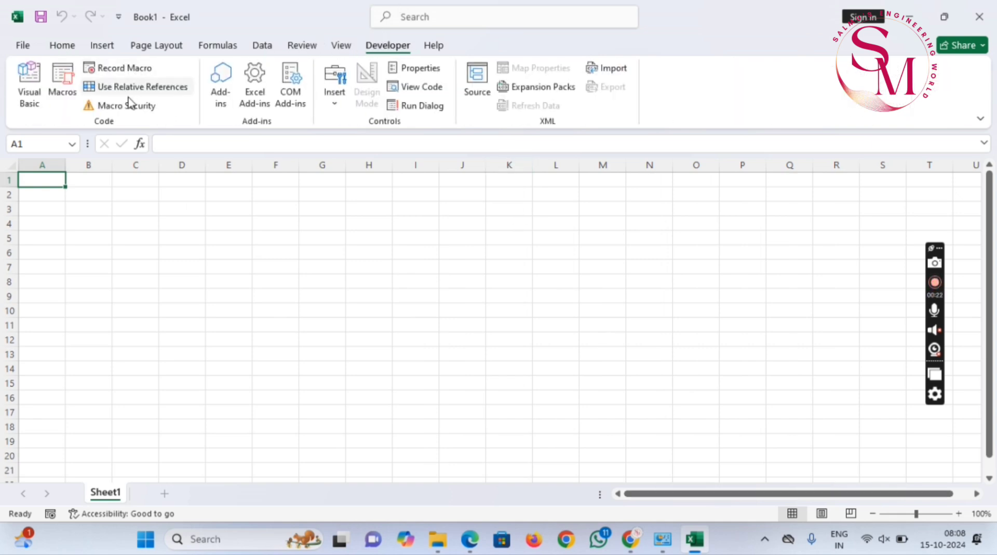
click(294, 83)
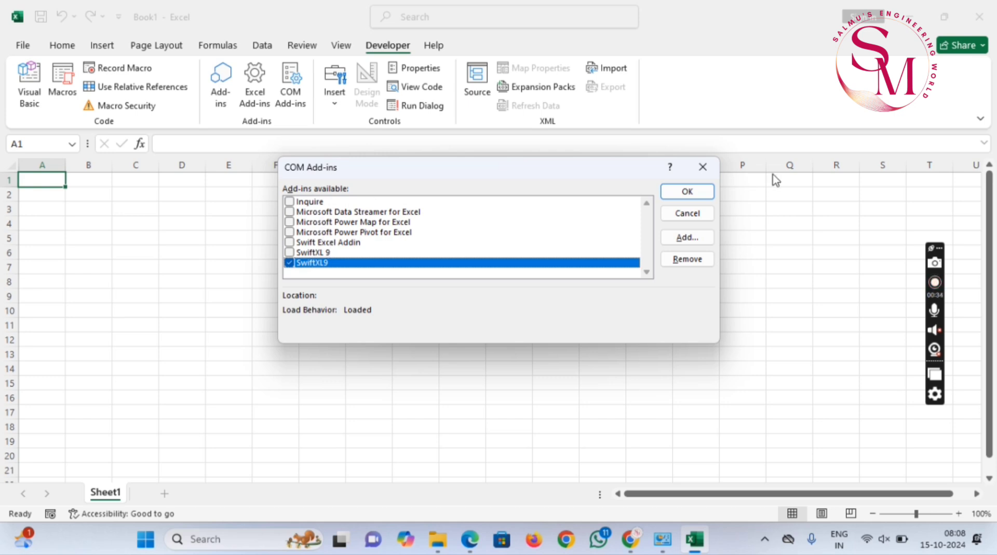
click(938, 312)
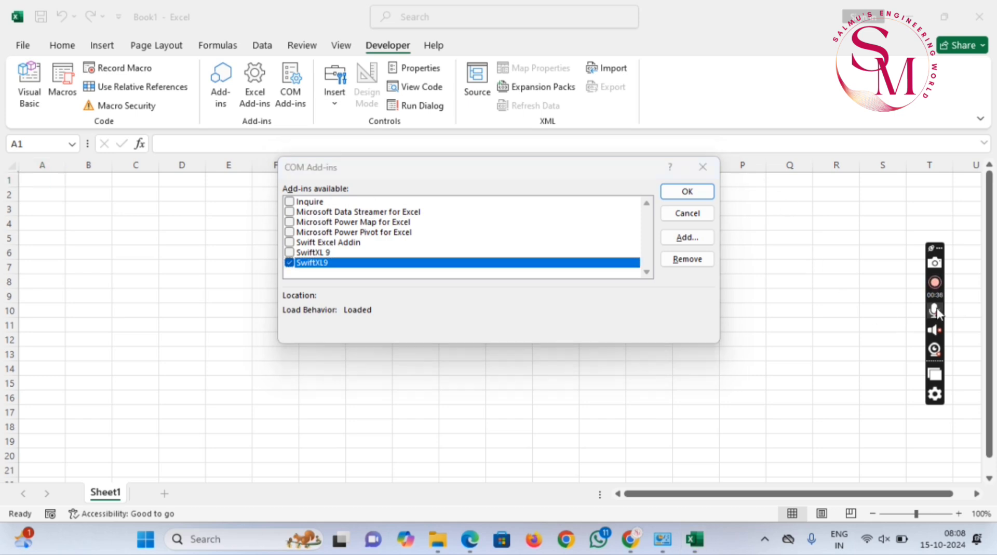